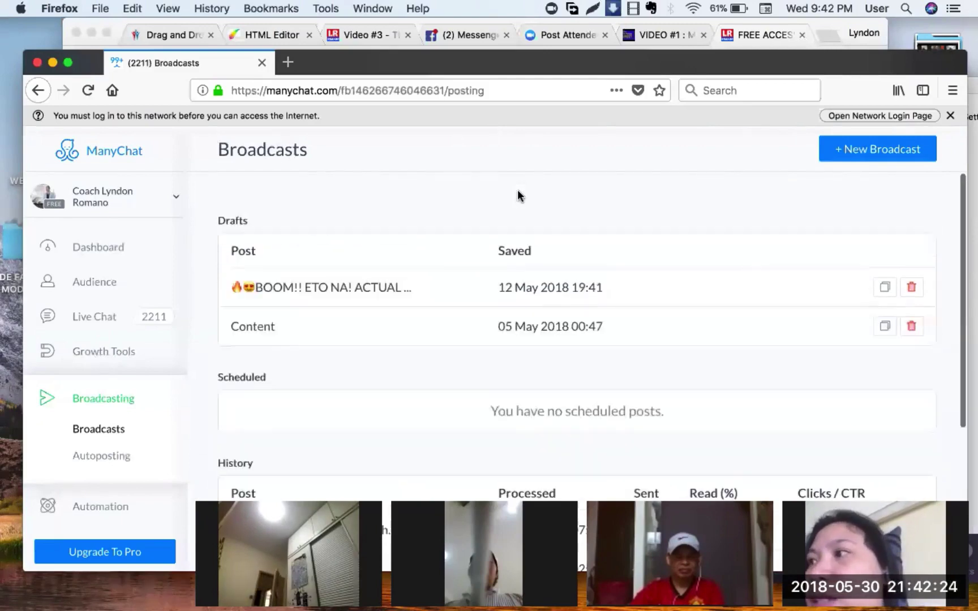
- Create a new broadcast from the Broadcasts page
{"action": "scroll", "coordinate": [539, 202], "scroll_direction": "down", "scroll_amount": 3}
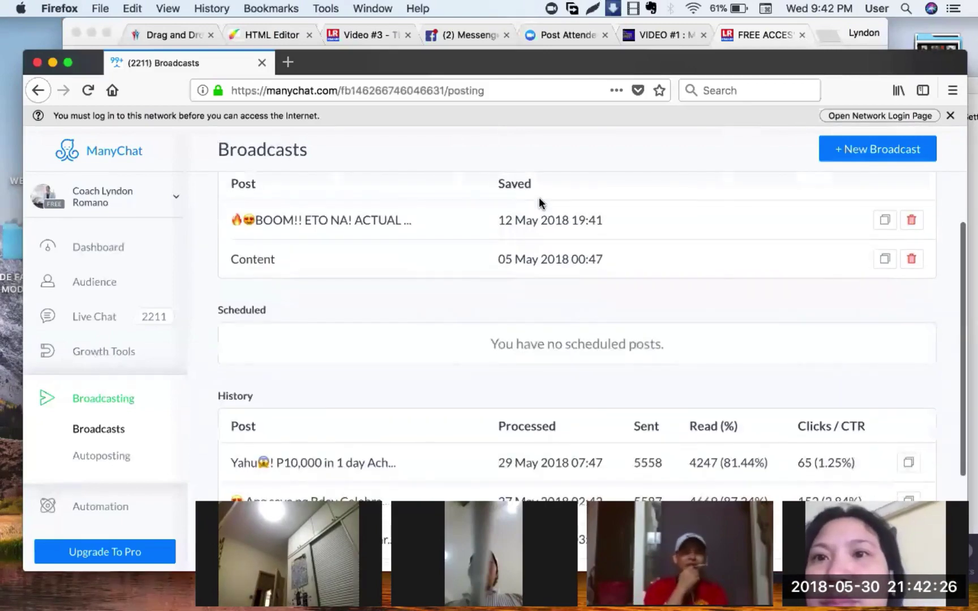
{"action": "scroll", "coordinate": [539, 201], "scroll_direction": "down", "scroll_amount": 2}
{"action": "scroll", "coordinate": [539, 202], "scroll_direction": "up", "scroll_amount": 3}
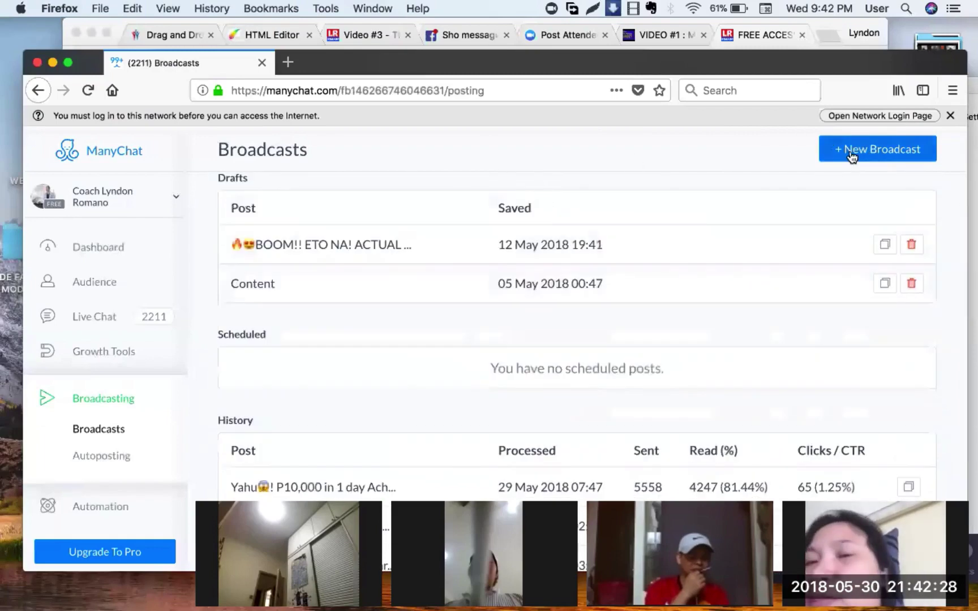
{"action": "left_click", "coordinate": [875, 156]}
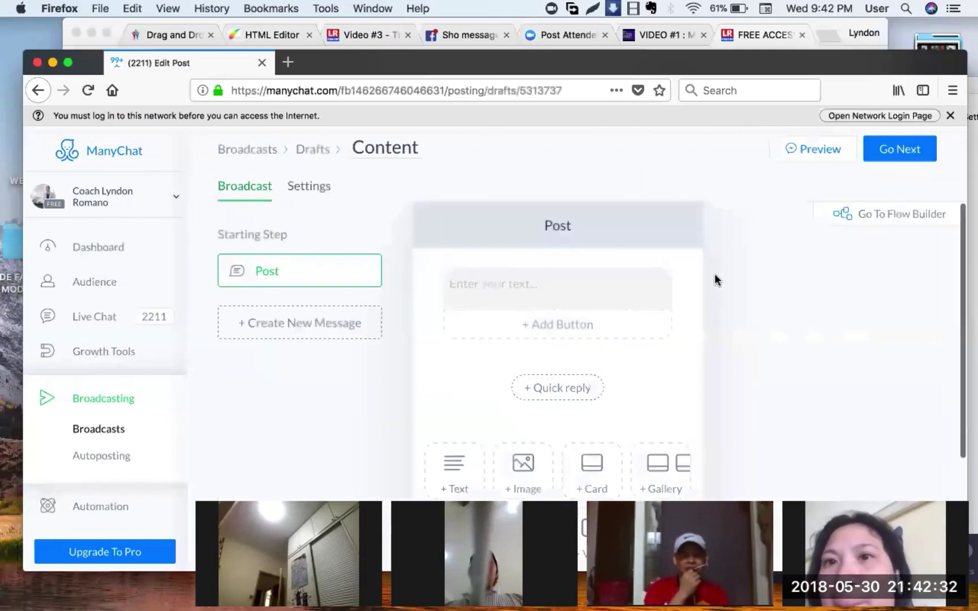
- Start the post's text block with the greeting "Hi kmusta na" followed by the First Name variable and a comma
{"action": "scroll", "coordinate": [736, 324], "scroll_direction": "down", "scroll_amount": 2}
{"action": "scroll", "coordinate": [736, 324], "scroll_direction": "up", "scroll_amount": 2}
{"action": "left_click", "coordinate": [508, 283]}
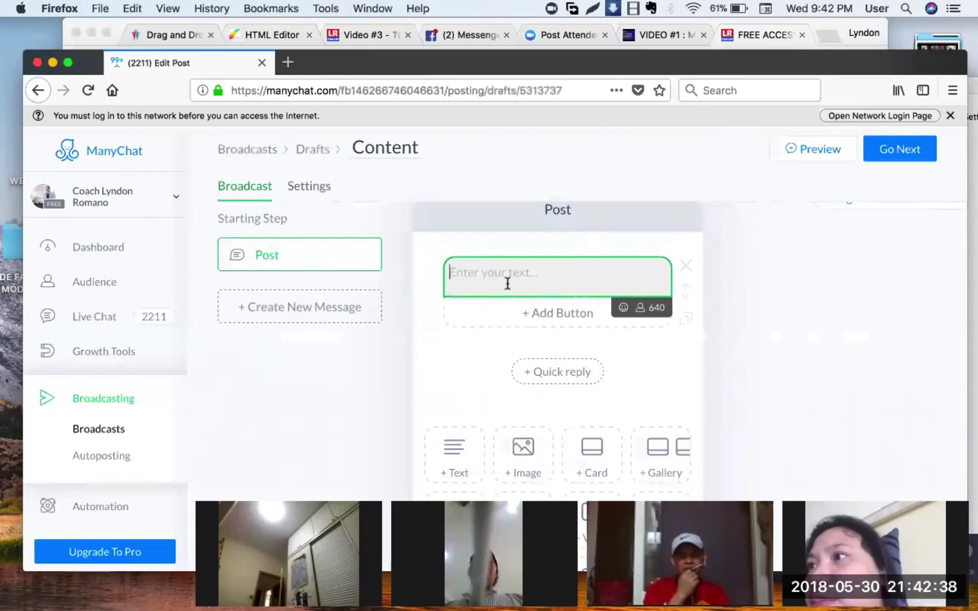
{"action": "type", "text": "Hi kmusta na"}
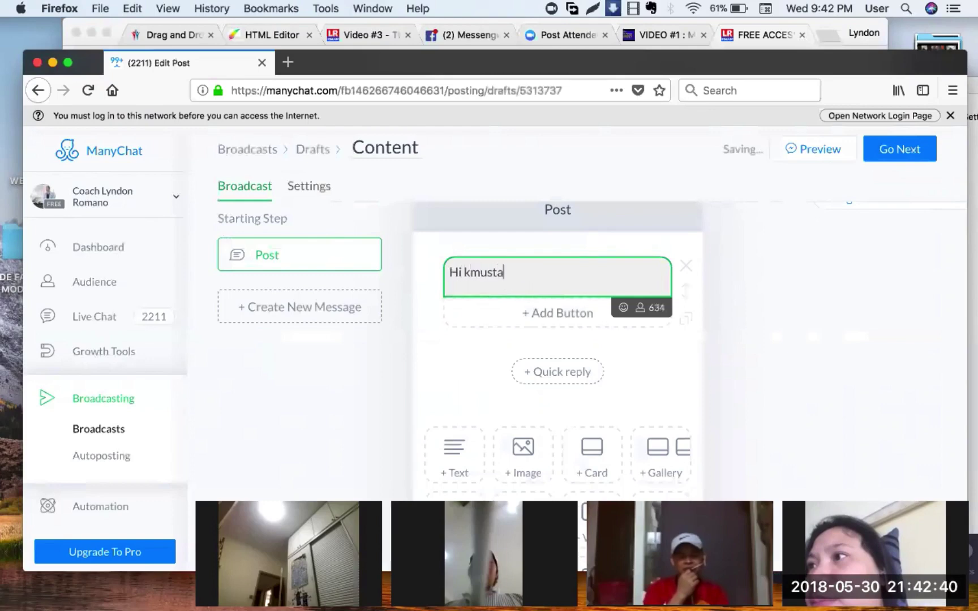
{"action": "left_click", "coordinate": [641, 313]}
{"action": "left_click", "coordinate": [524, 343]}
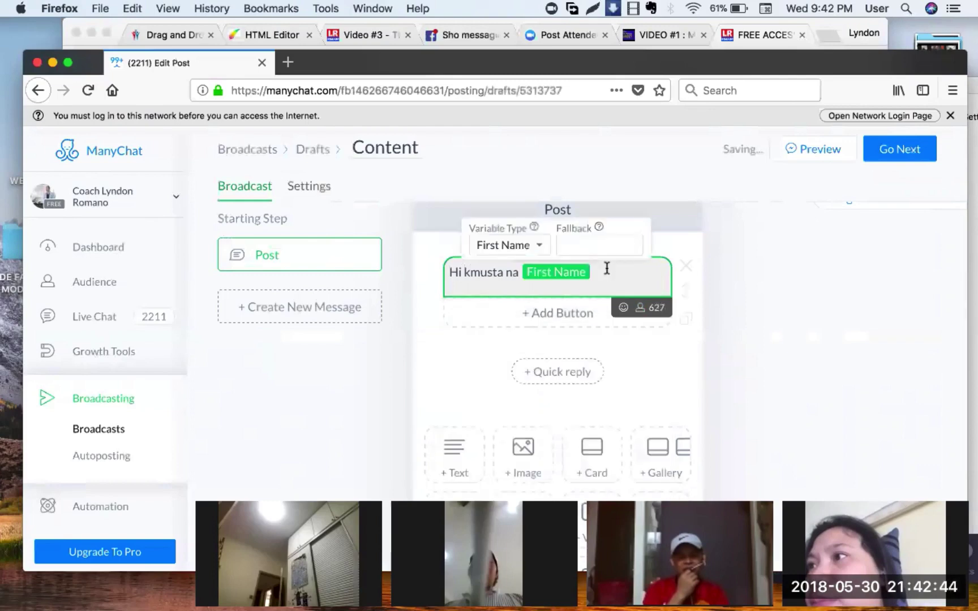
{"action": "left_click", "coordinate": [607, 269]}
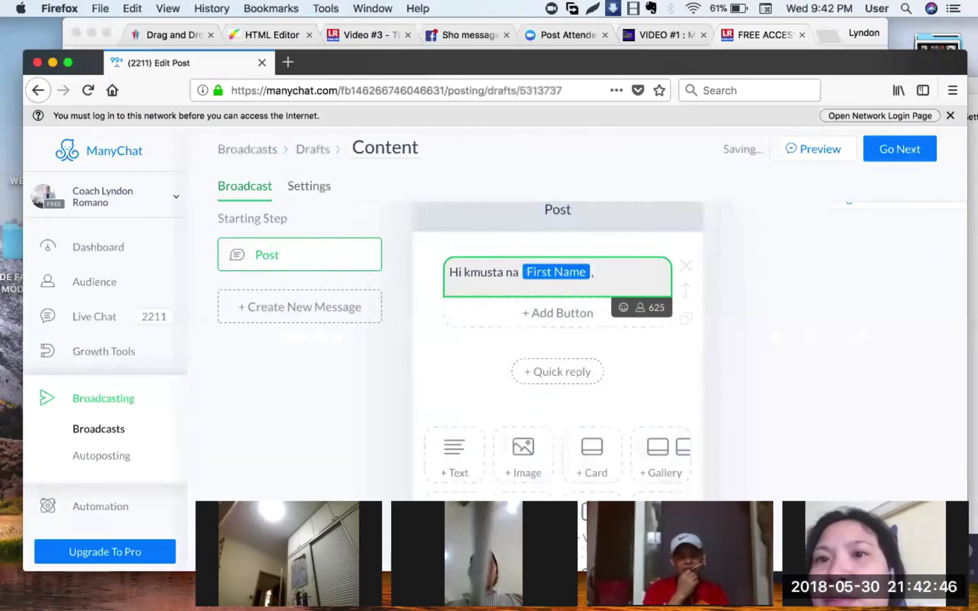
{"action": "type", "text": ","}
- Leave a blank line below the greeting and begin a paragraph with "Curious lang ako kung anong main reason mo"
{"action": "key", "text": "Return"}
{"action": "key", "text": "Return"}
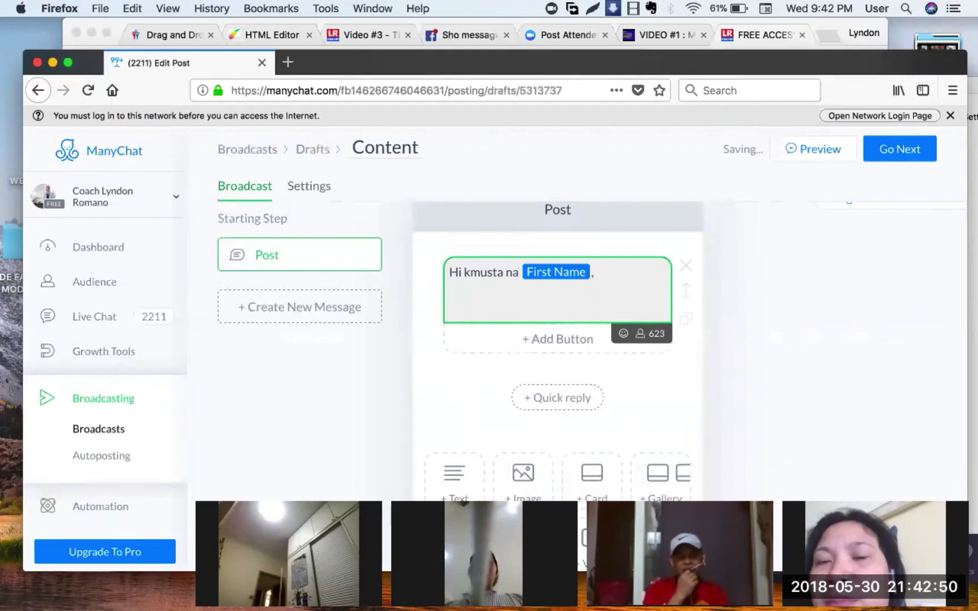
{"action": "type", "text": "C"}
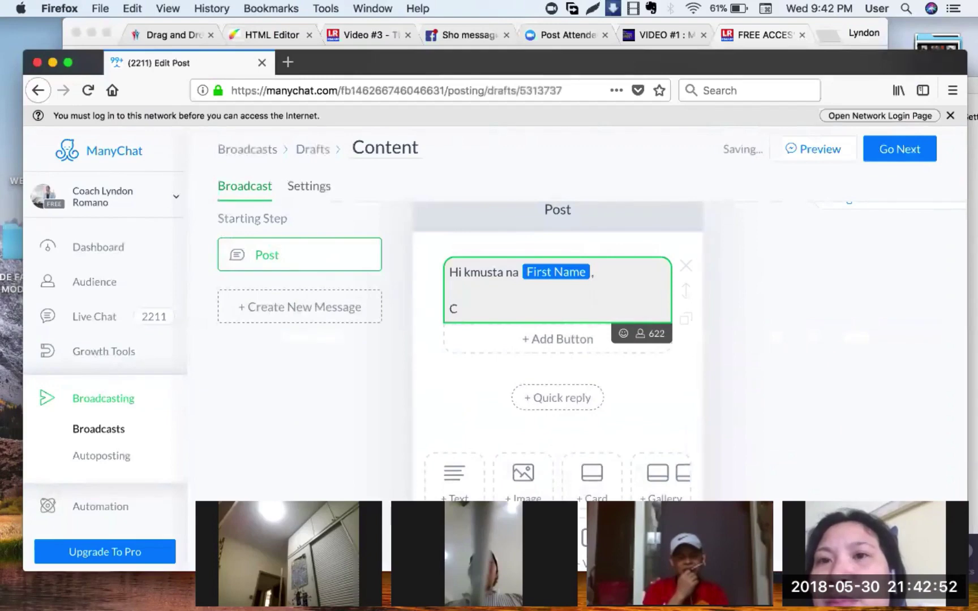
{"action": "type", "text": "uriou"}
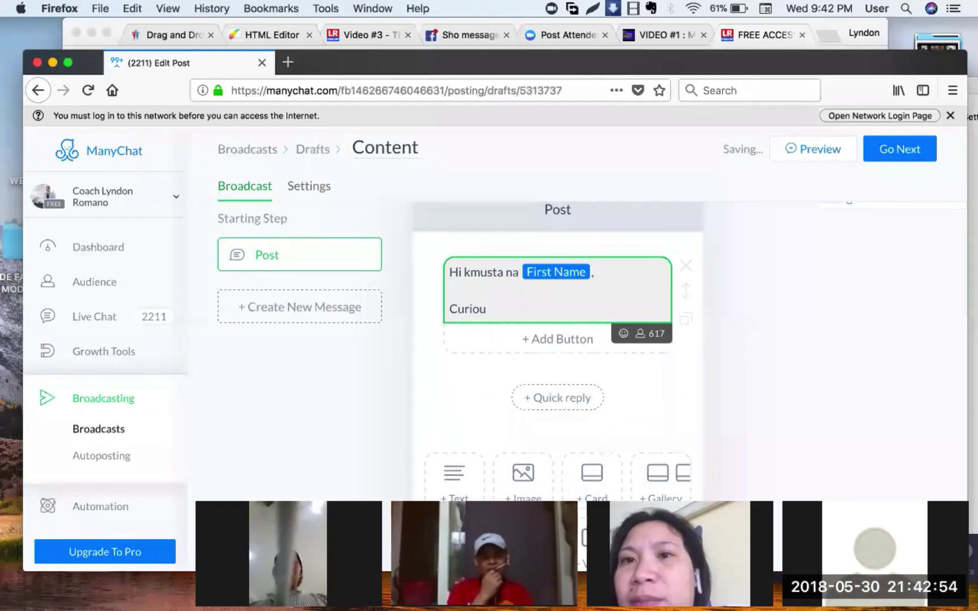
{"action": "type", "text": "s lang ako"}
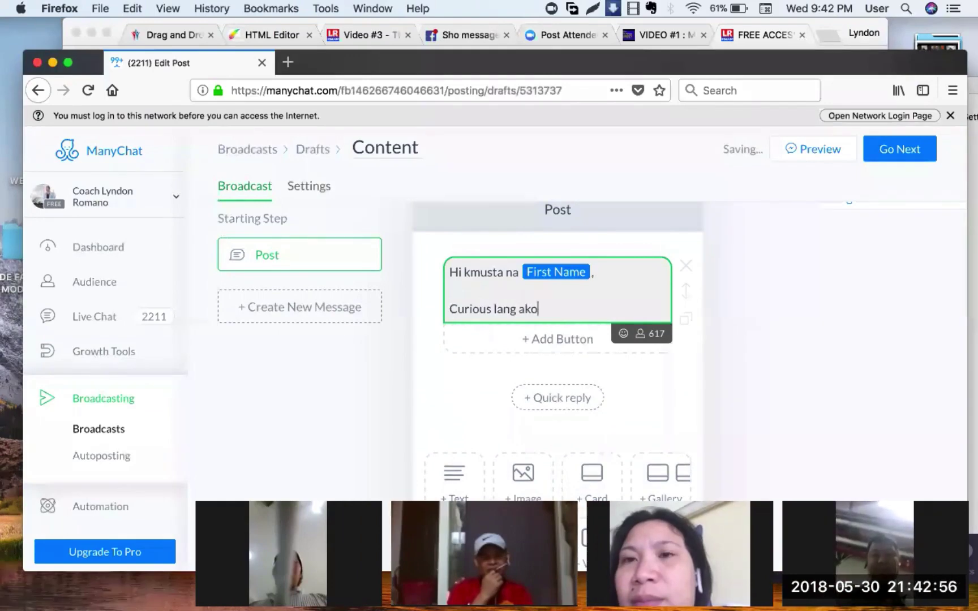
{"action": "type", "text": " kung a"}
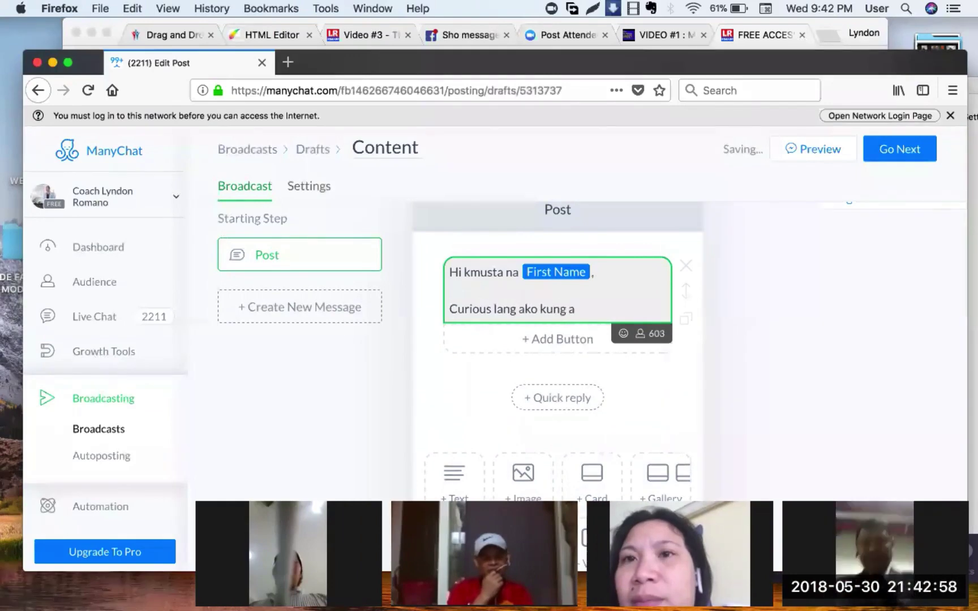
{"action": "type", "text": "nong main "}
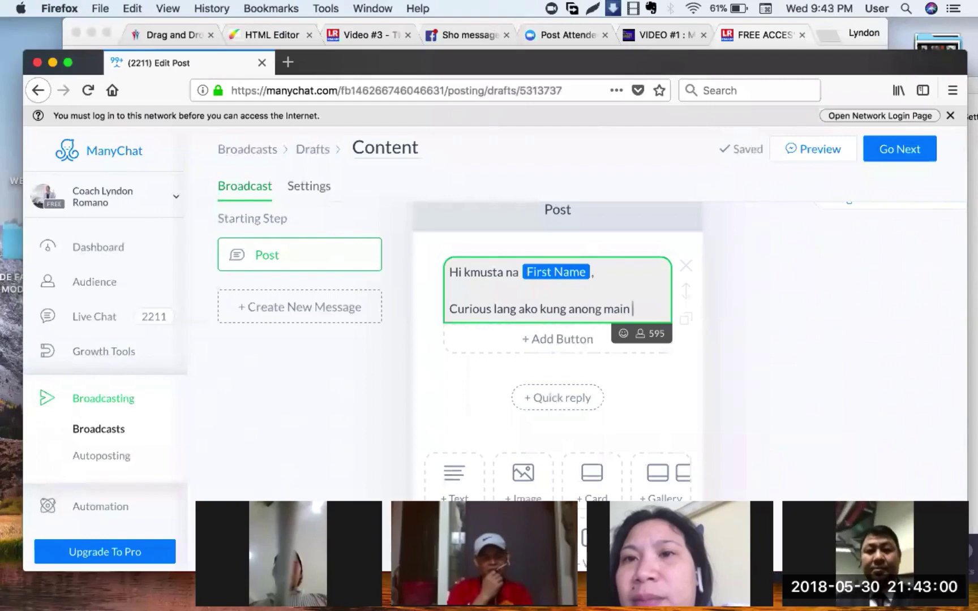
{"action": "type", "text": "reason mo"}
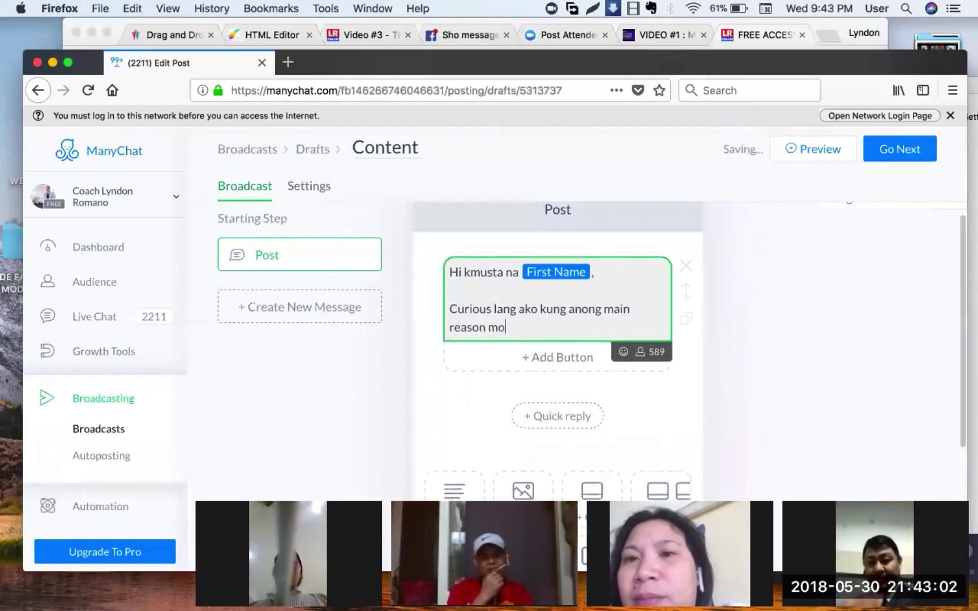
- Complete the second paragraph's sentence with "bakit gusto mo maging successful sa business", correcting the spelling of "successful"
{"action": "type", "text": " bak"}
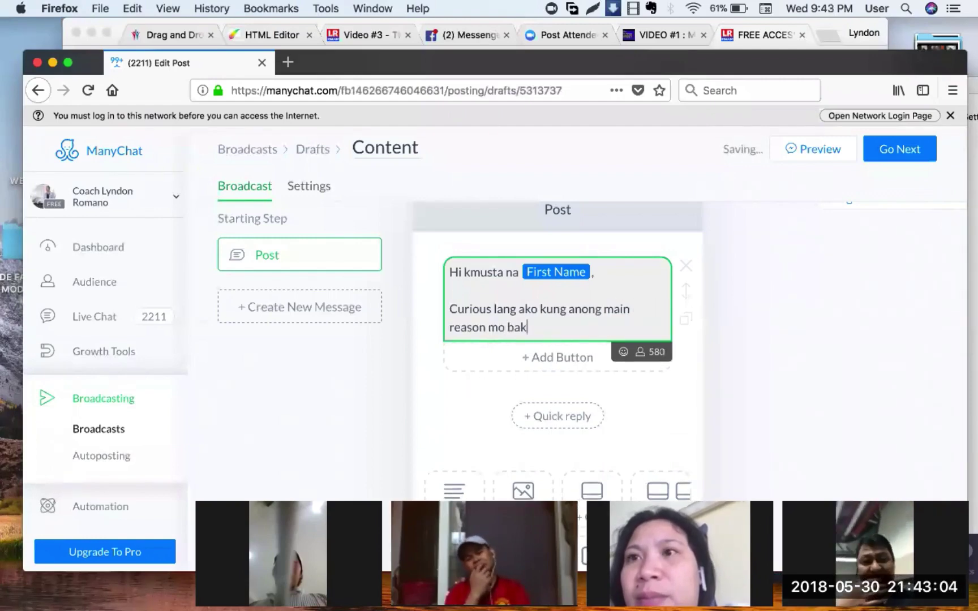
{"action": "type", "text": "it gusto "}
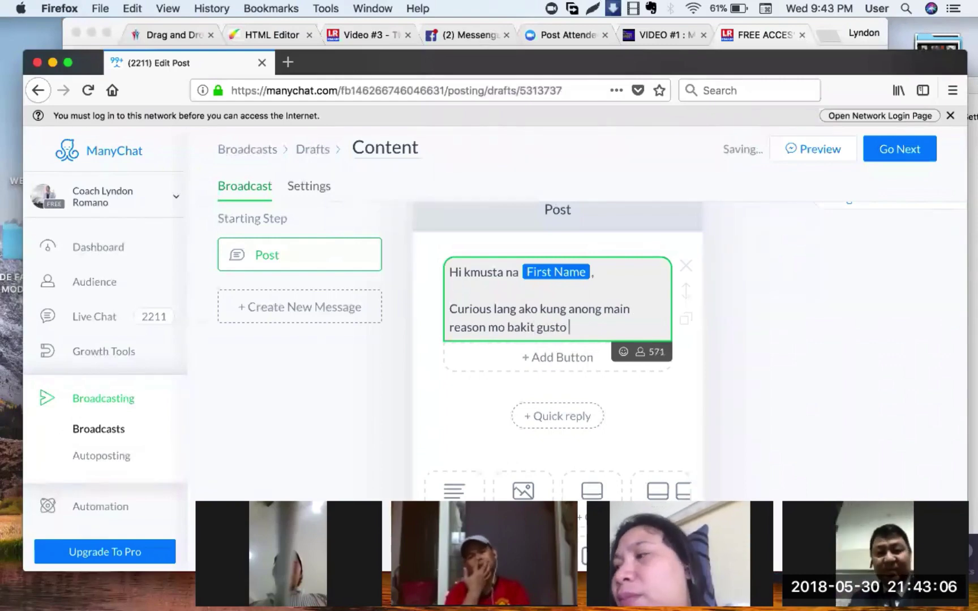
{"action": "type", "text": "mo maging succesff"}
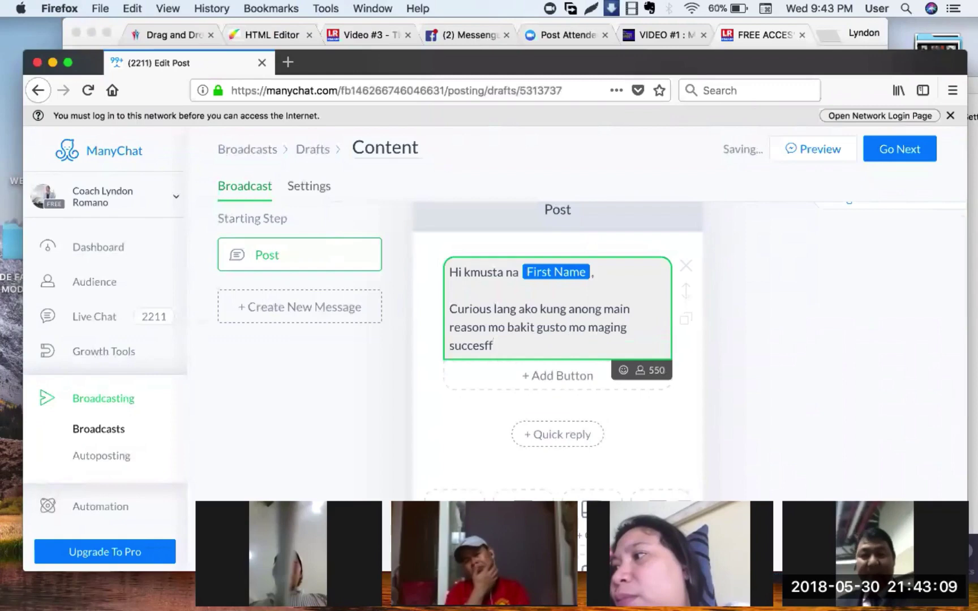
{"action": "key", "text": "BackSpace"}
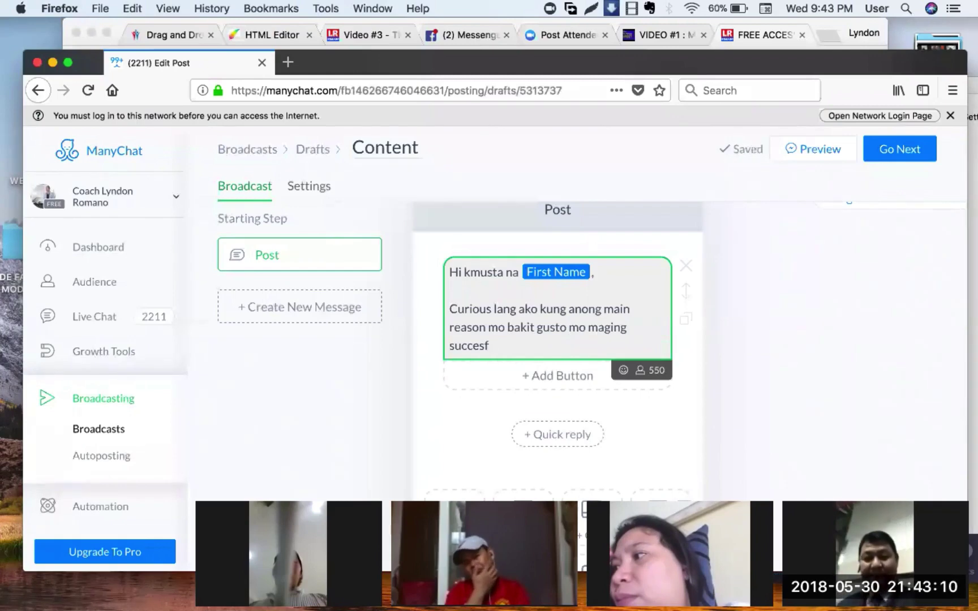
{"action": "type", "text": "ul"}
{"action": "left_click", "coordinate": [482, 347]}
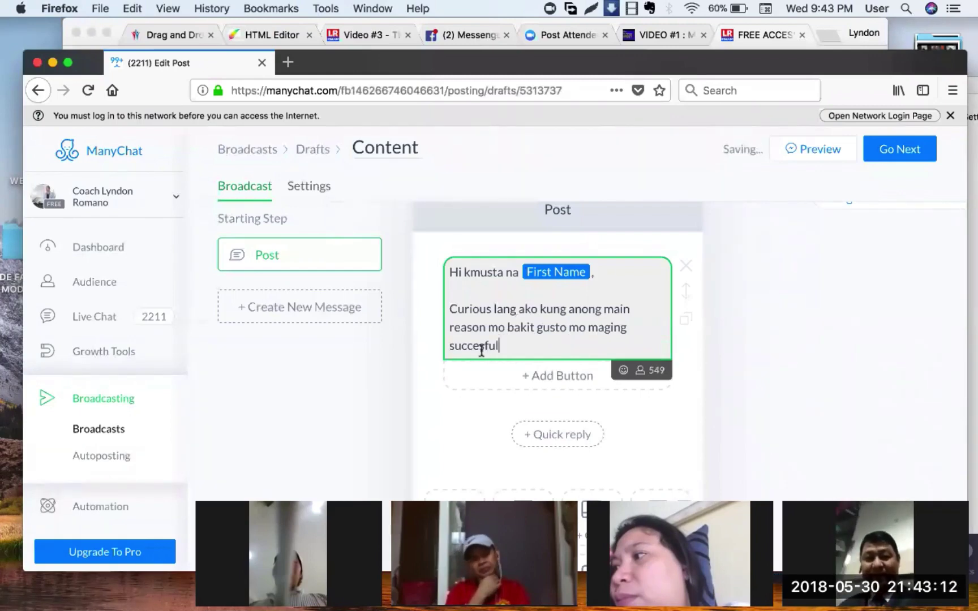
{"action": "type", "text": "s"}
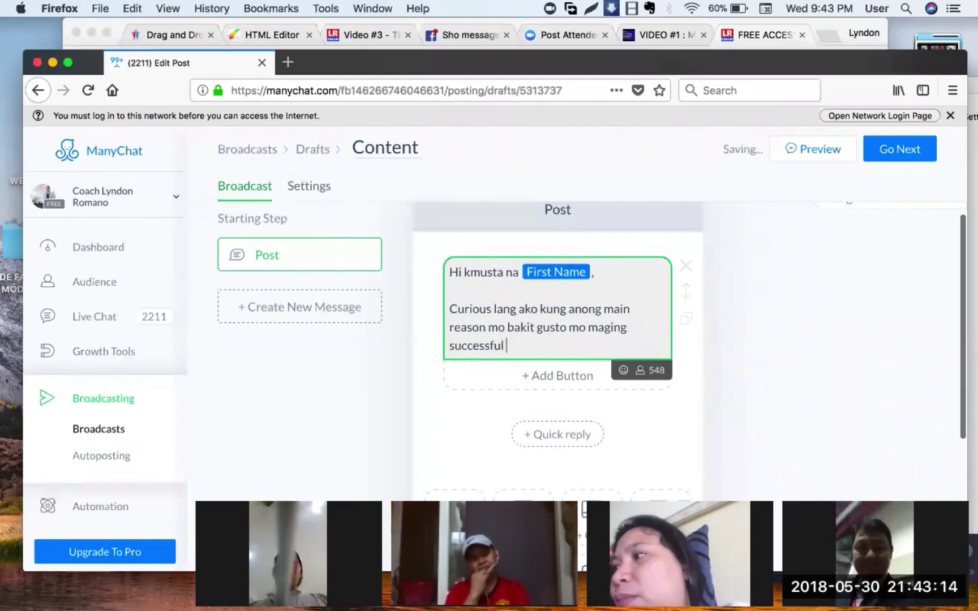
{"action": "left_click", "coordinate": [538, 343]}
{"action": "type", "text": "sa busnesss"}
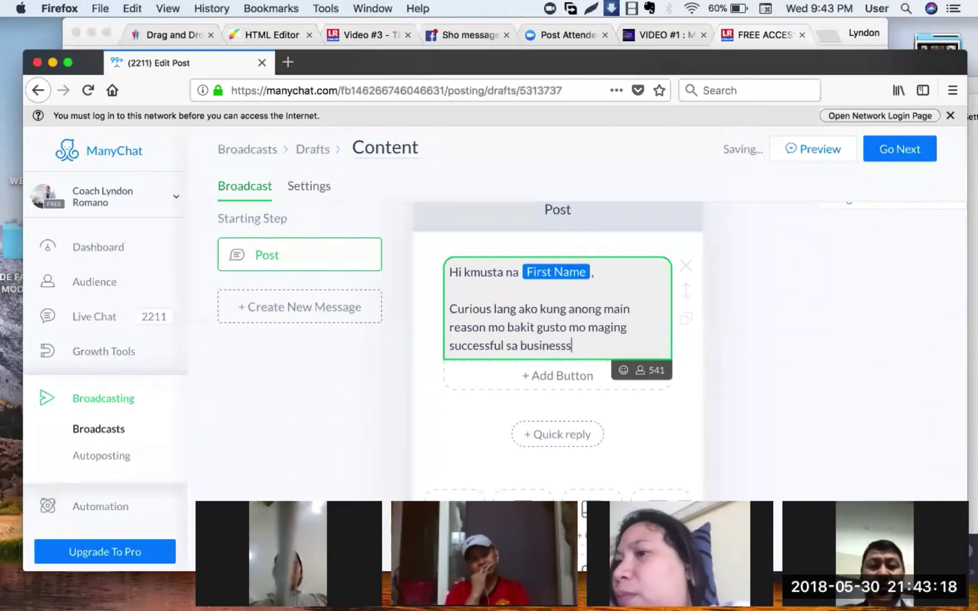
- Add a third paragraph after a blank line that begins "Please Reply your Reason ,"
{"action": "key", "text": "Return"}
{"action": "key", "text": "Return"}
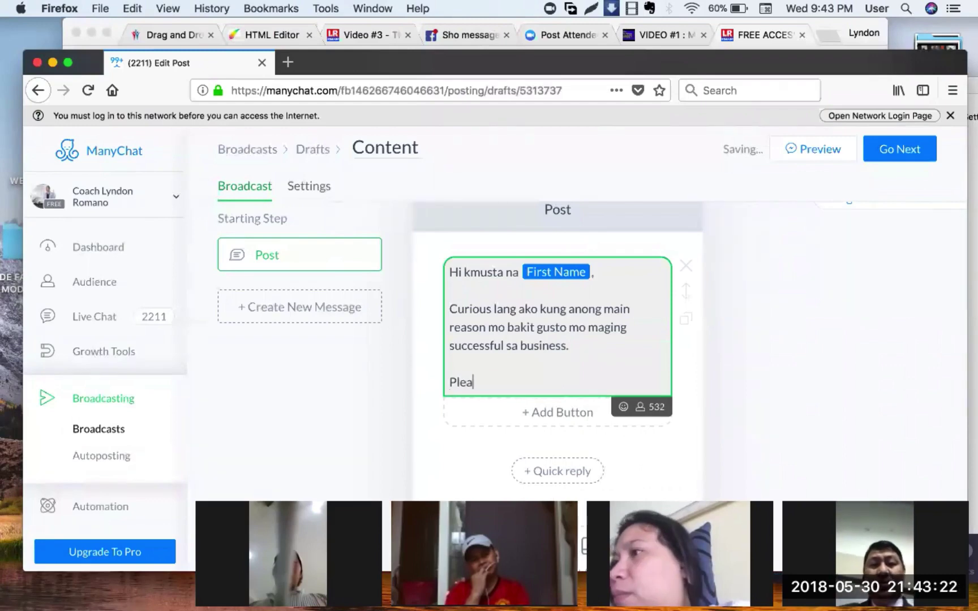
{"action": "type", "text": "Please Re"}
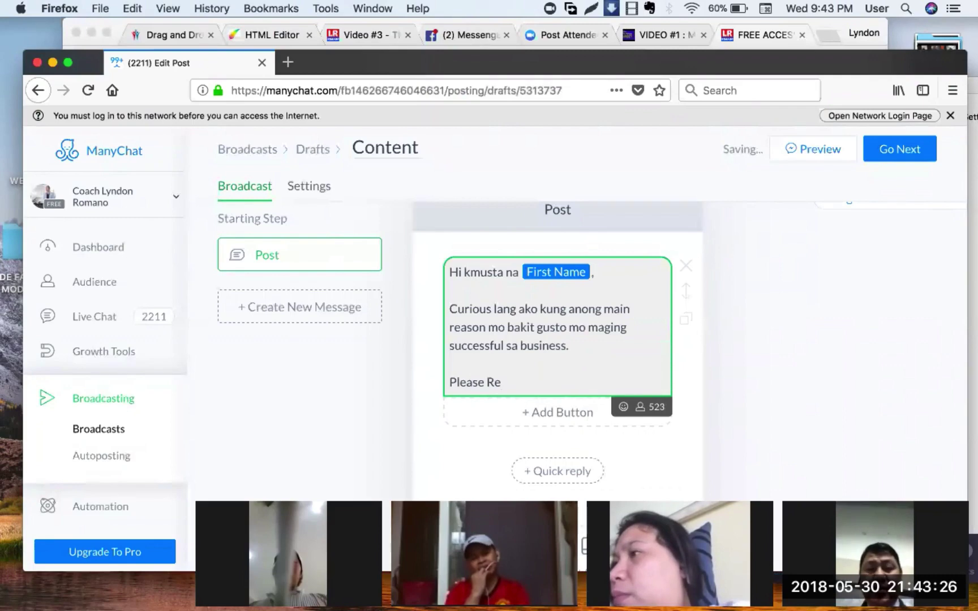
{"action": "type", "text": "py"}
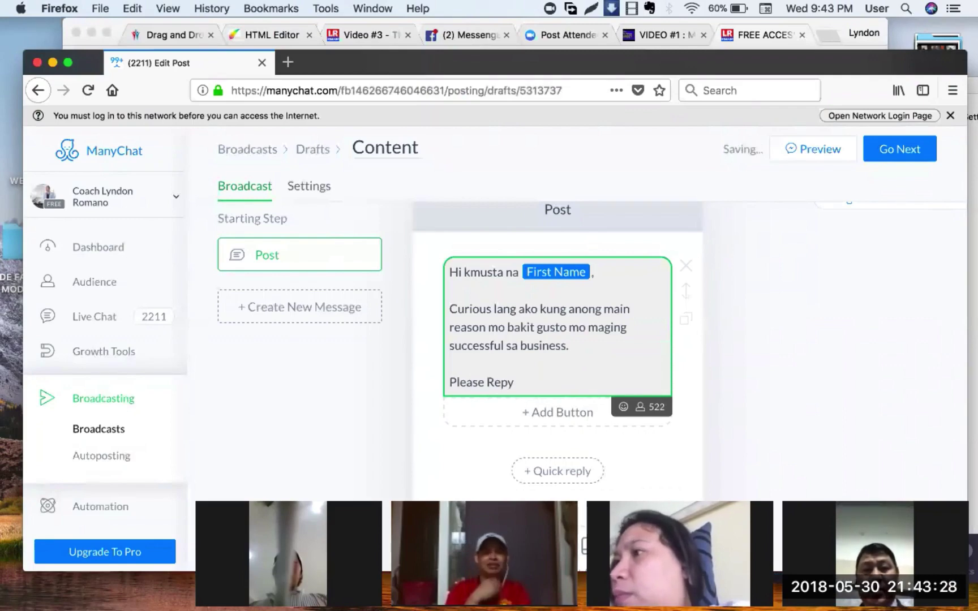
{"action": "key", "text": "BackSpace"}
{"action": "type", "text": "ly"}
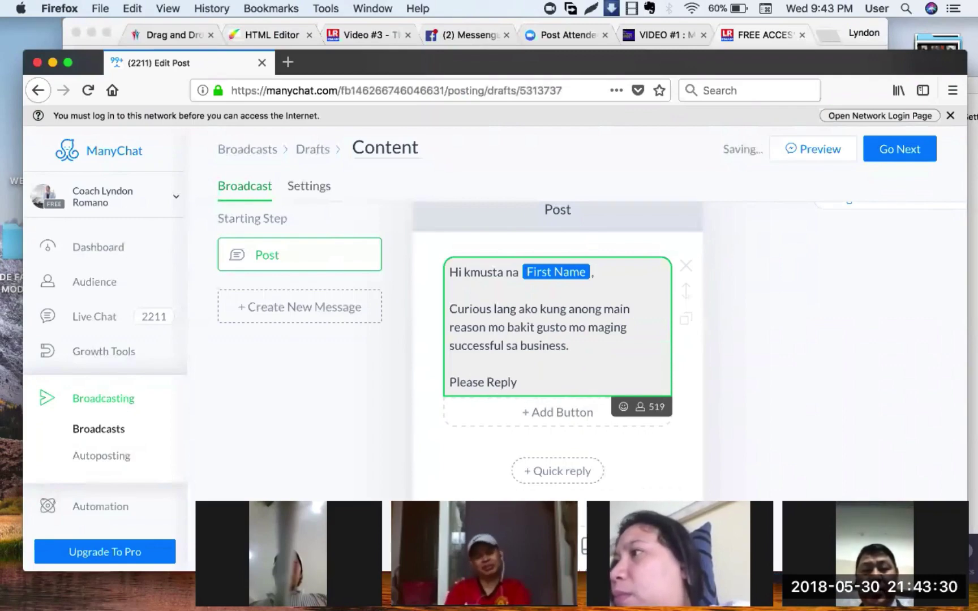
{"action": "type", "text": " your Rea"}
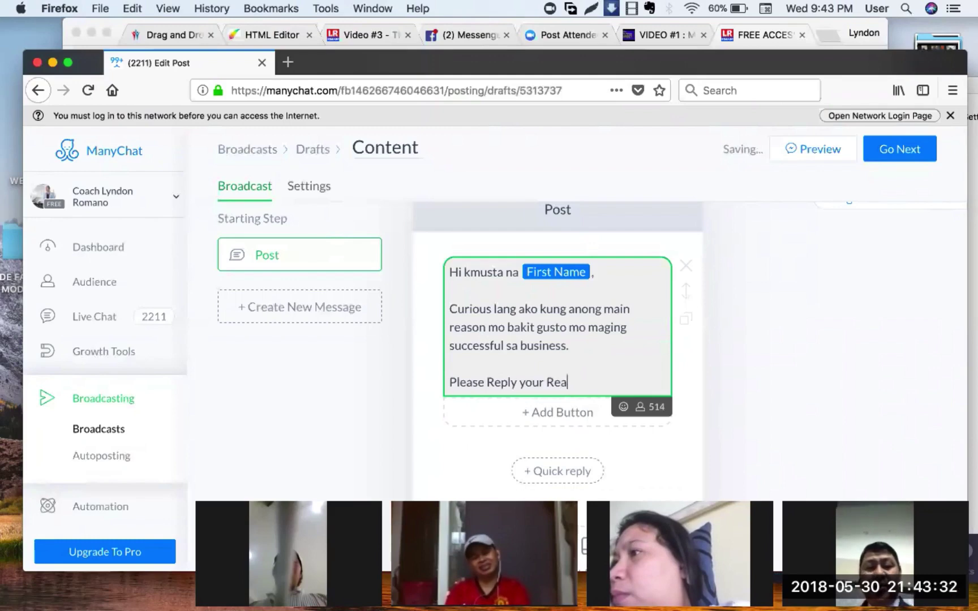
{"action": "type", "text": "son ,"}
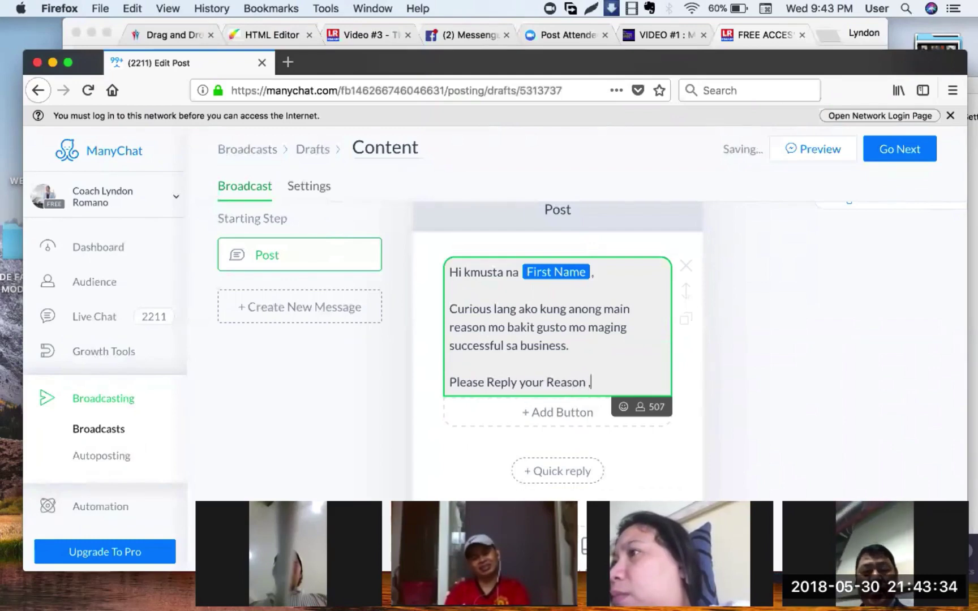
- Continue the reply request with "Pipilitin kongbasahin at replayan ka,,"
{"action": "type", "text": " at"}
{"action": "key", "text": "BackSpace"}
{"action": "key", "text": "BackSpace"}
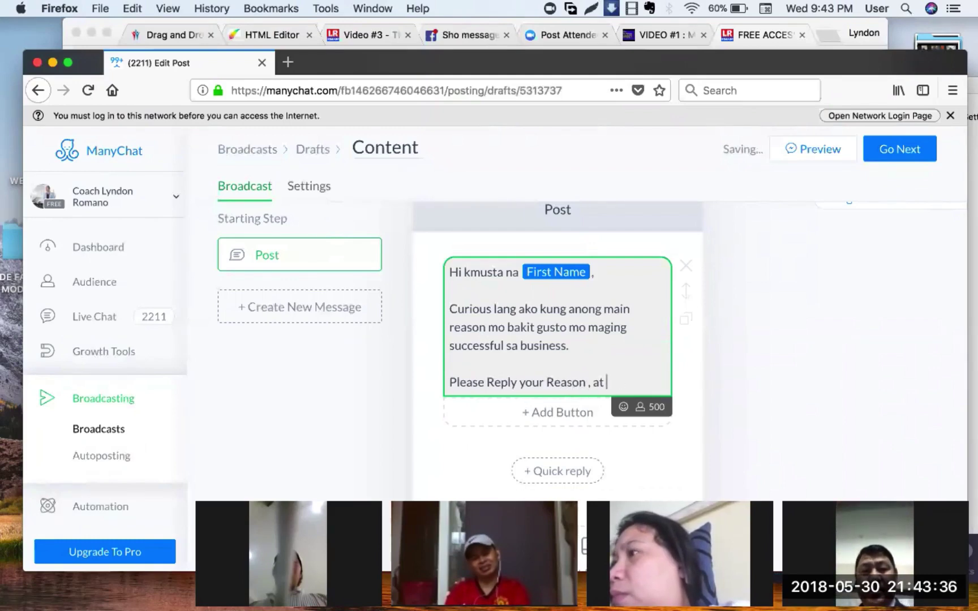
{"action": "type", "text": "Pi"}
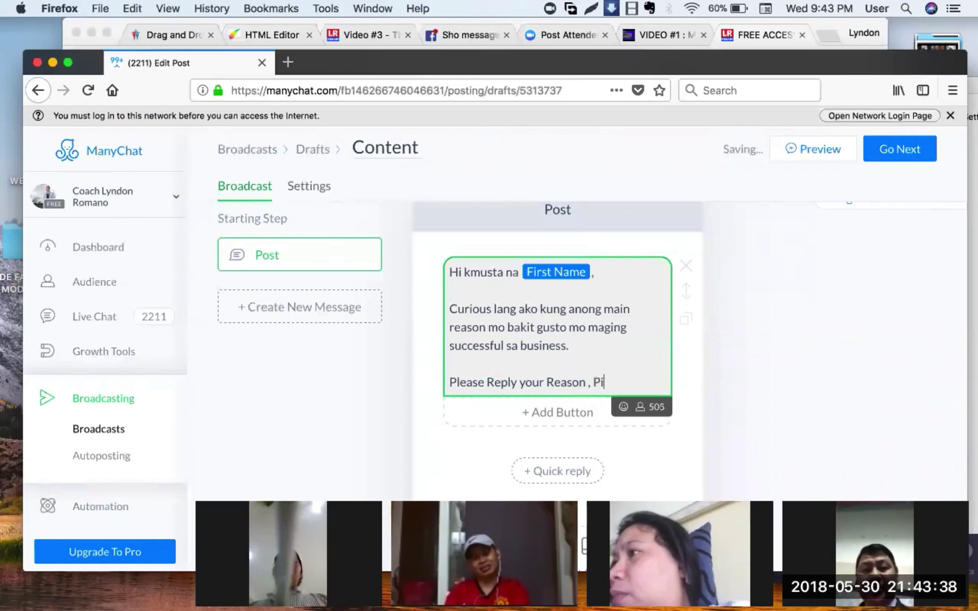
{"action": "type", "text": "pilitin ko"}
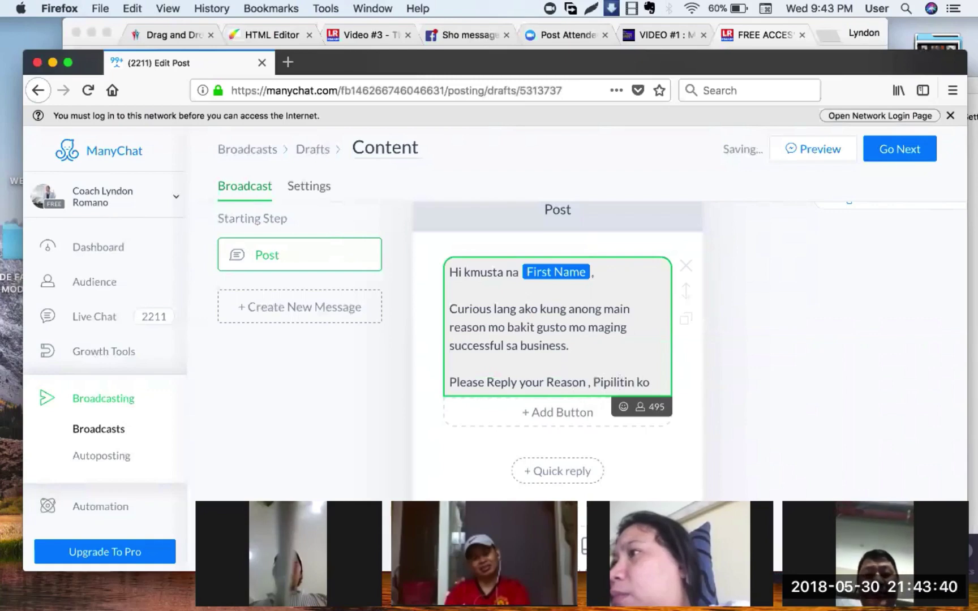
{"action": "type", "text": "ngbasahin"}
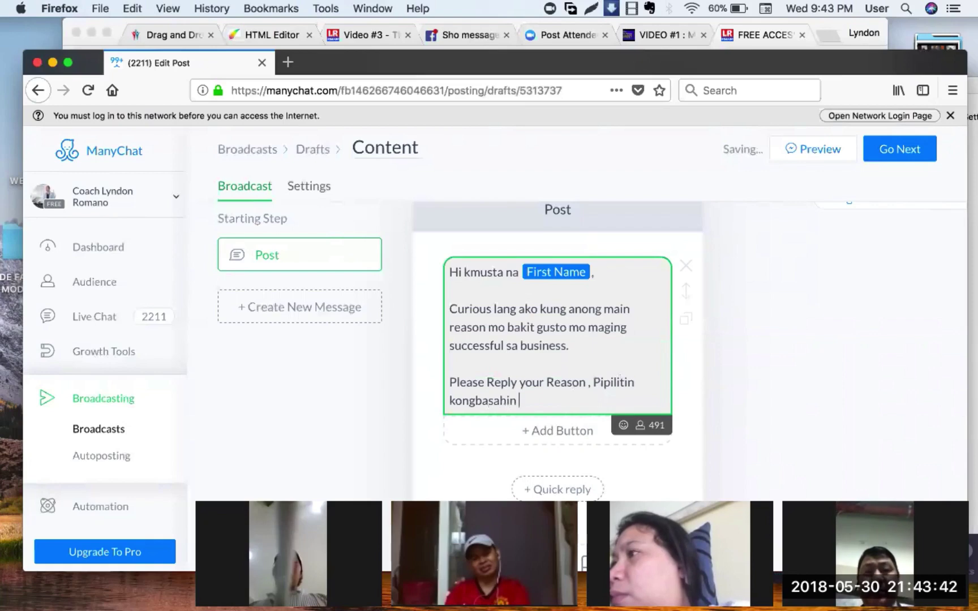
{"action": "type", "text": " at replayan"}
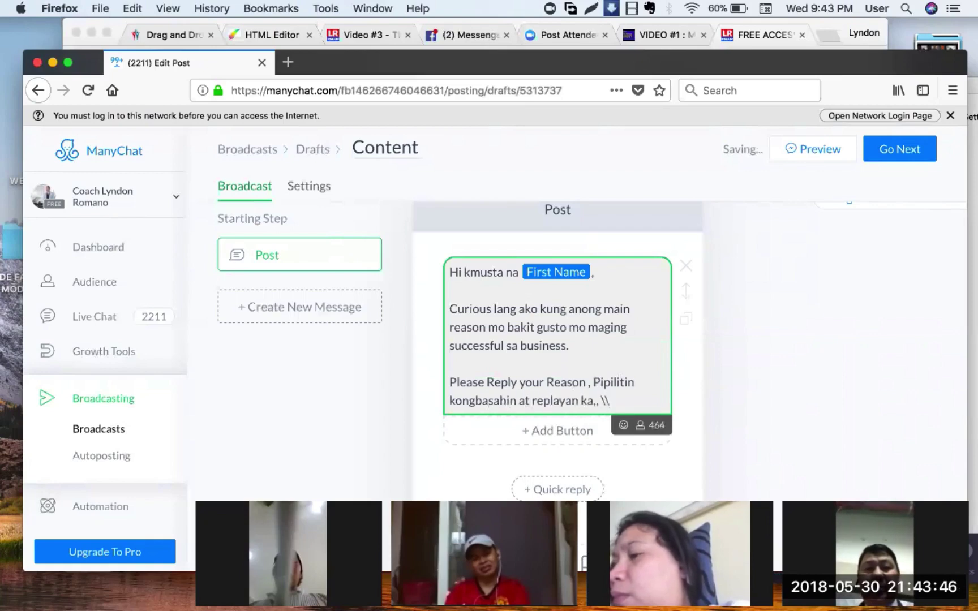
{"action": "type", "text": " ka,,"}
- Add a fourth paragraph after a blank line reading "Gusto din kita tulungan kumita tulad namin,"
{"action": "key", "text": "Return"}
{"action": "key", "text": "Return"}
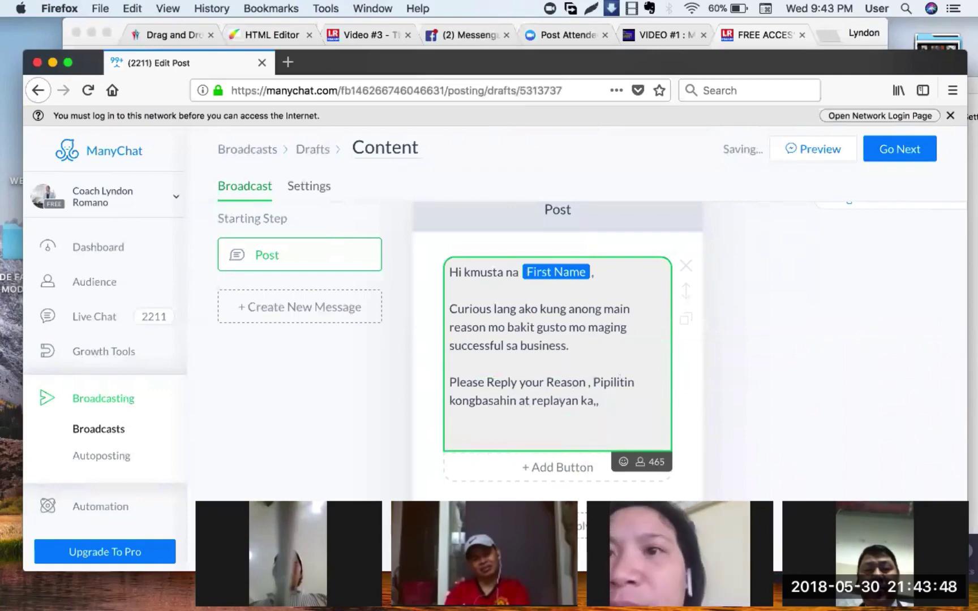
{"action": "type", "text": "Gusto din k"}
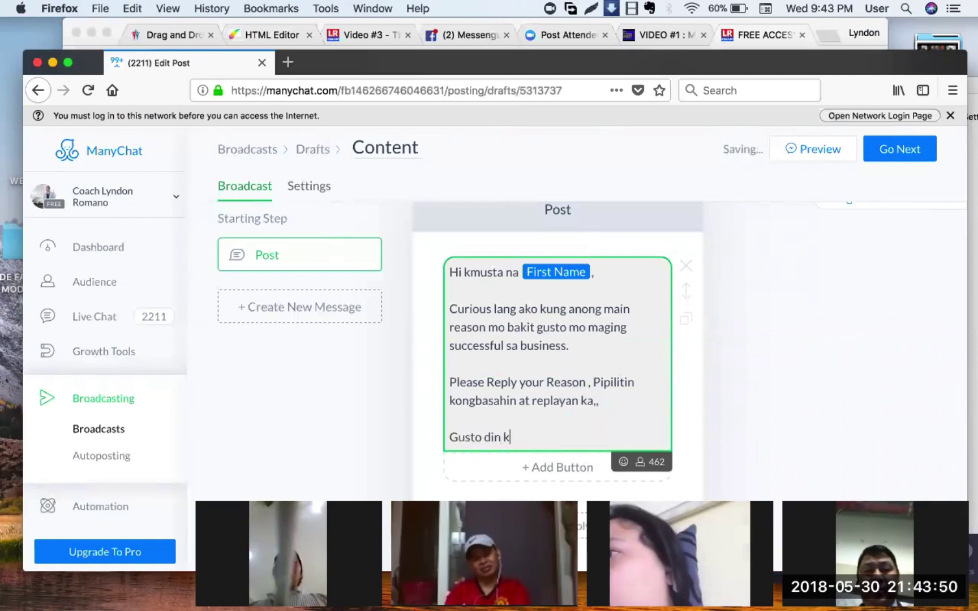
{"action": "type", "text": "ita tulung"}
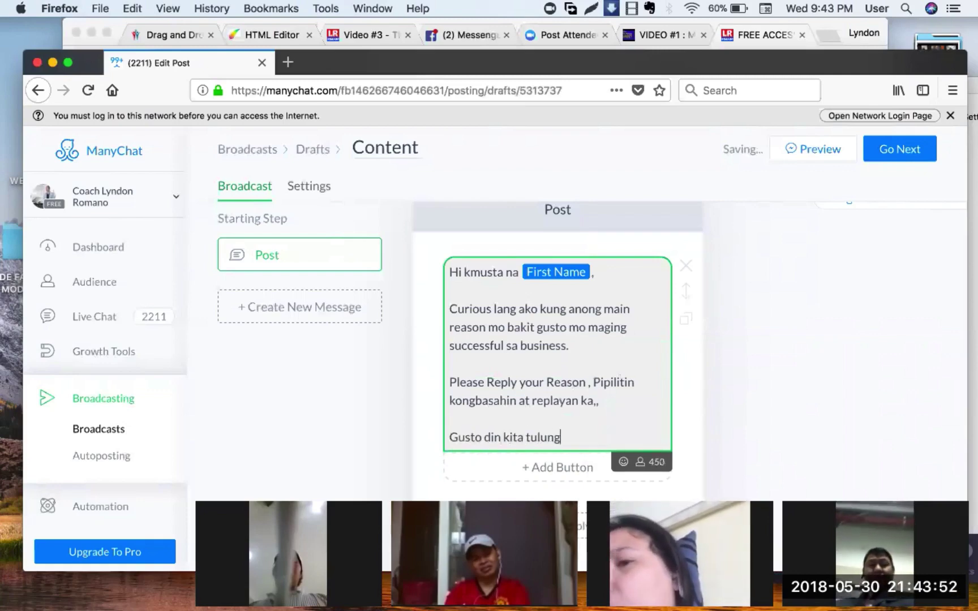
{"action": "type", "text": "an kumita tul"}
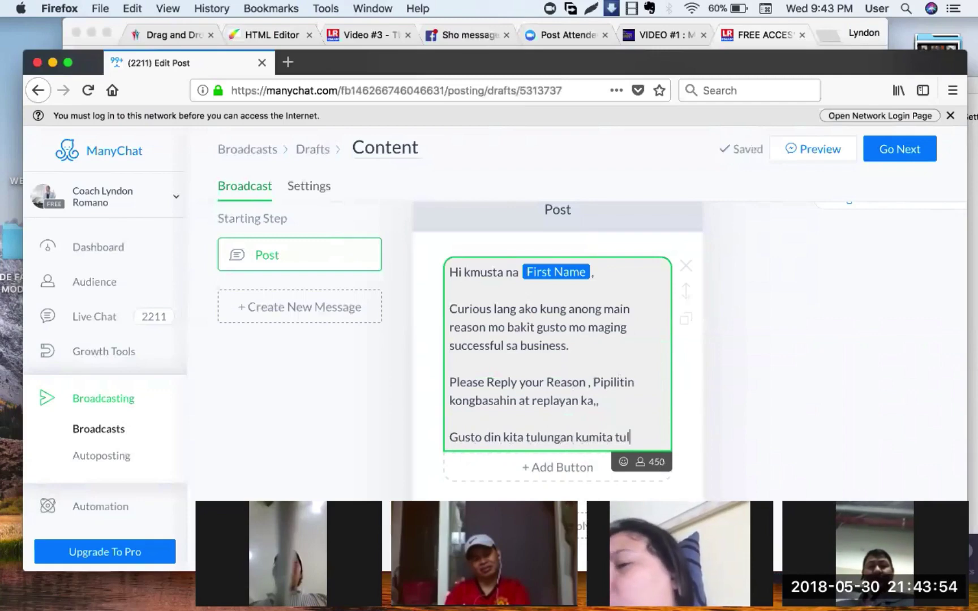
{"action": "type", "text": "ad namin,"}
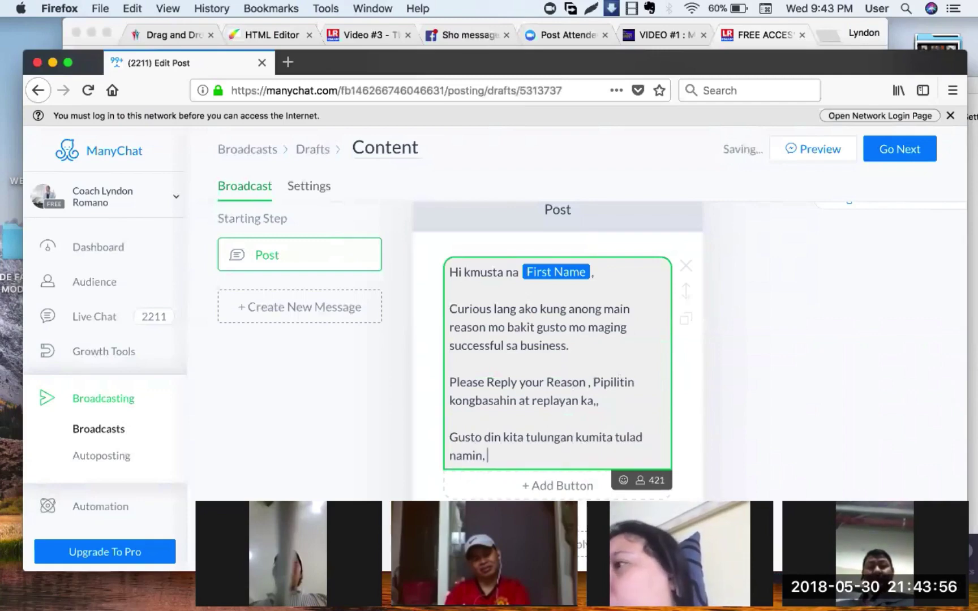
- Close the message with a separate final line reading "aantayin ko reply mo thanks.."
{"action": "key", "text": "Return"}
{"action": "key", "text": "Return"}
{"action": "type", "text": "aantayin"}
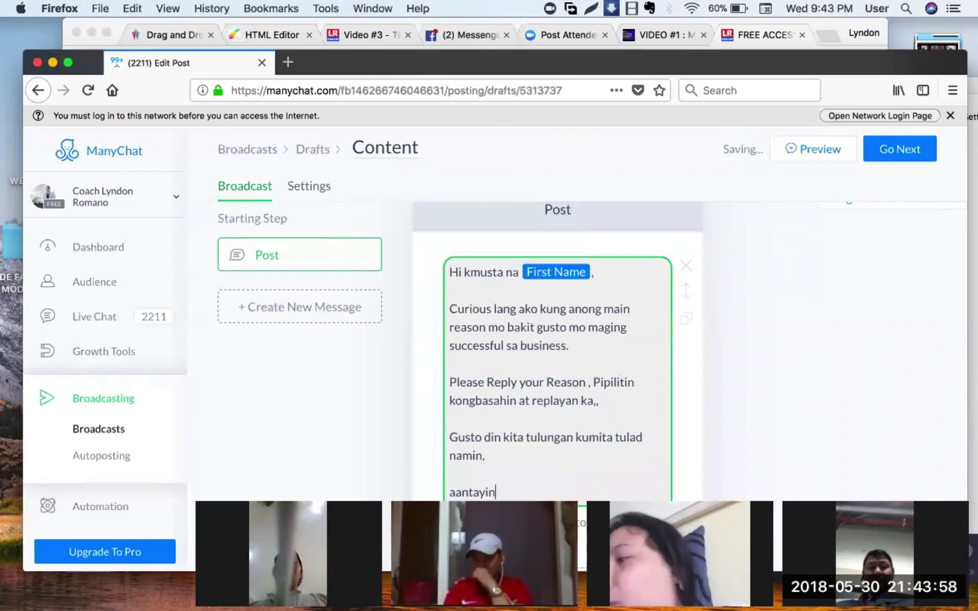
{"action": "type", "text": " ko reply"}
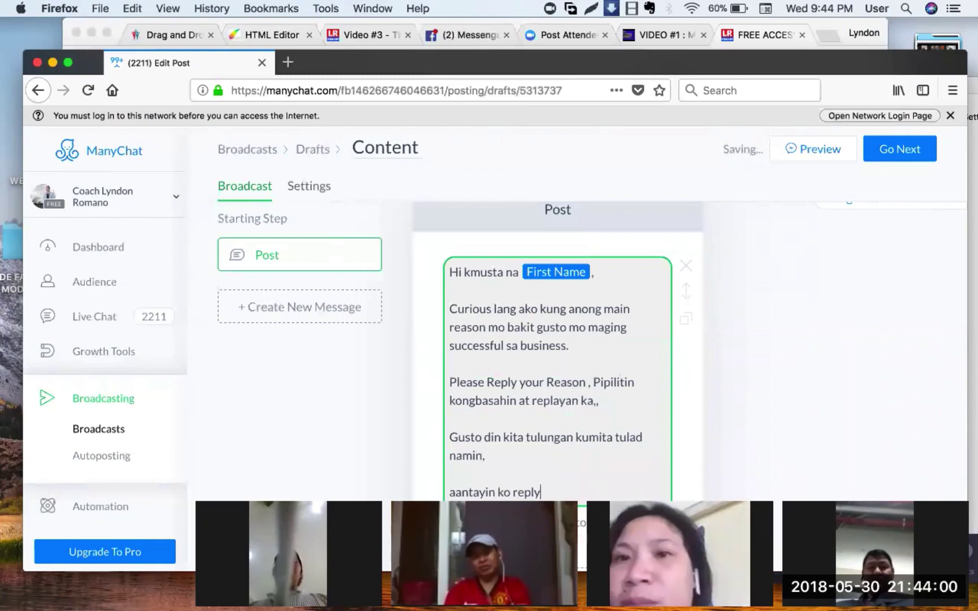
{"action": "type", "text": " mo thanks.."}
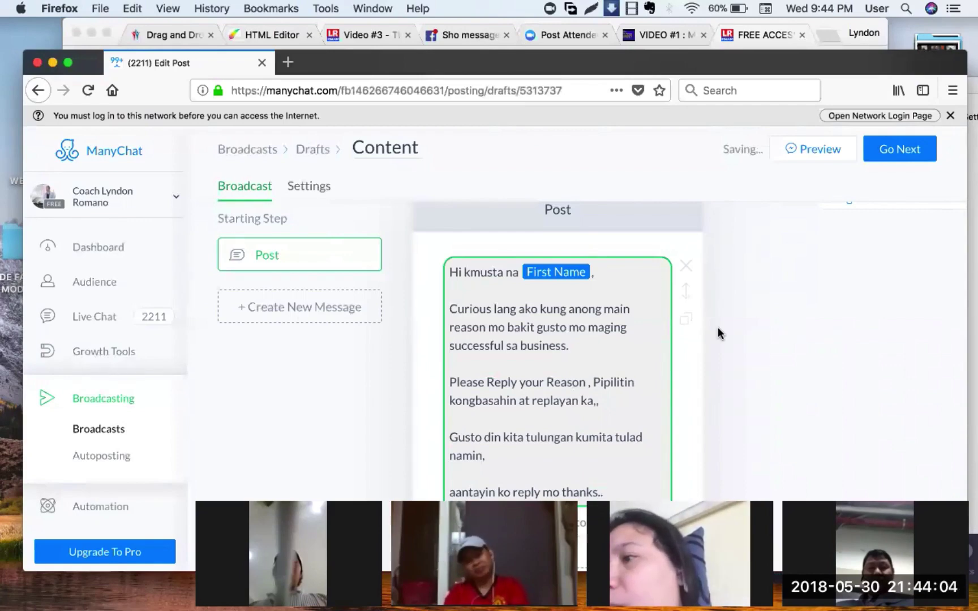
- In the third paragraph, insert "Main" before "Reason" and split "kongbasahin" into "kong basahin"
{"action": "scroll", "coordinate": [718, 327], "scroll_direction": "down", "scroll_amount": 3}
{"action": "scroll", "coordinate": [718, 328], "scroll_direction": "up", "scroll_amount": 2}
{"action": "scroll", "coordinate": [718, 328], "scroll_direction": "down", "scroll_amount": 1}
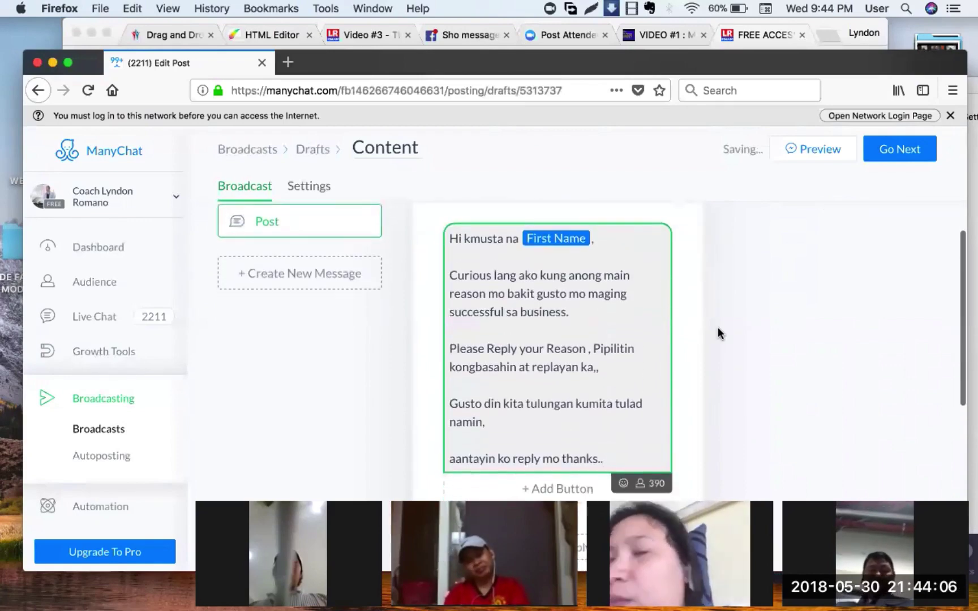
{"action": "scroll", "coordinate": [718, 327], "scroll_direction": "down", "scroll_amount": 1}
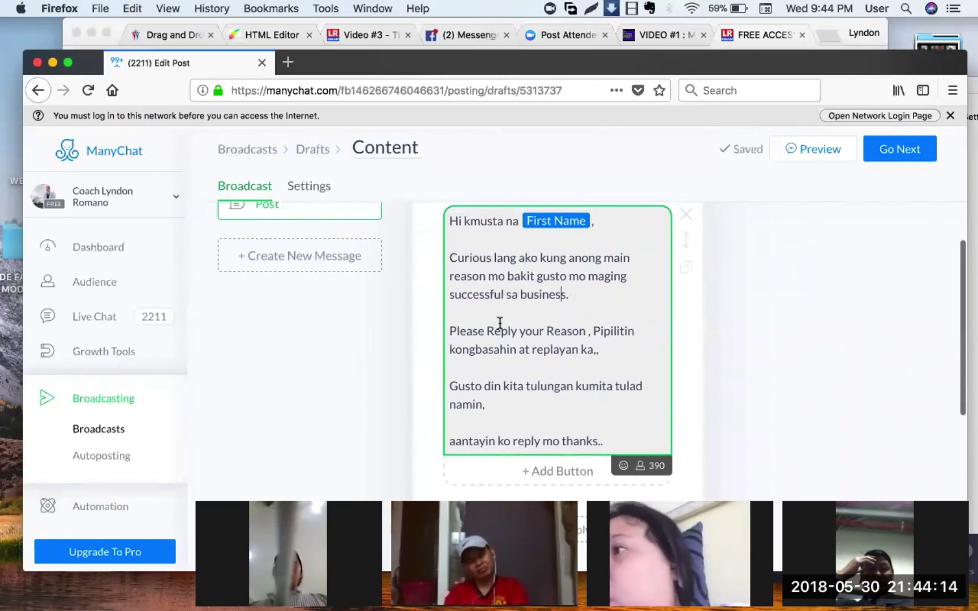
{"action": "left_click", "coordinate": [549, 330]}
{"action": "type", "text": "Main"}
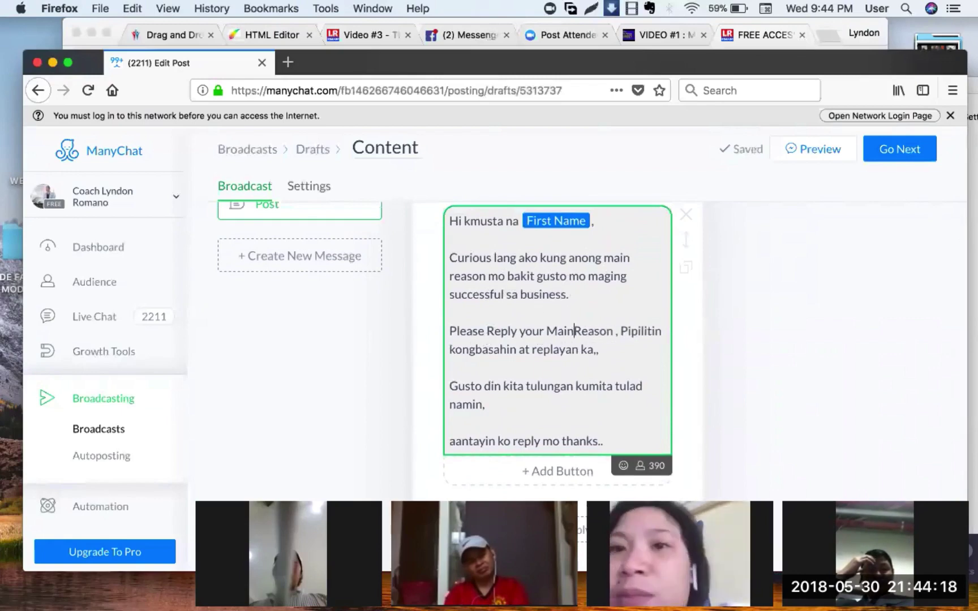
{"action": "left_click", "coordinate": [475, 355]}
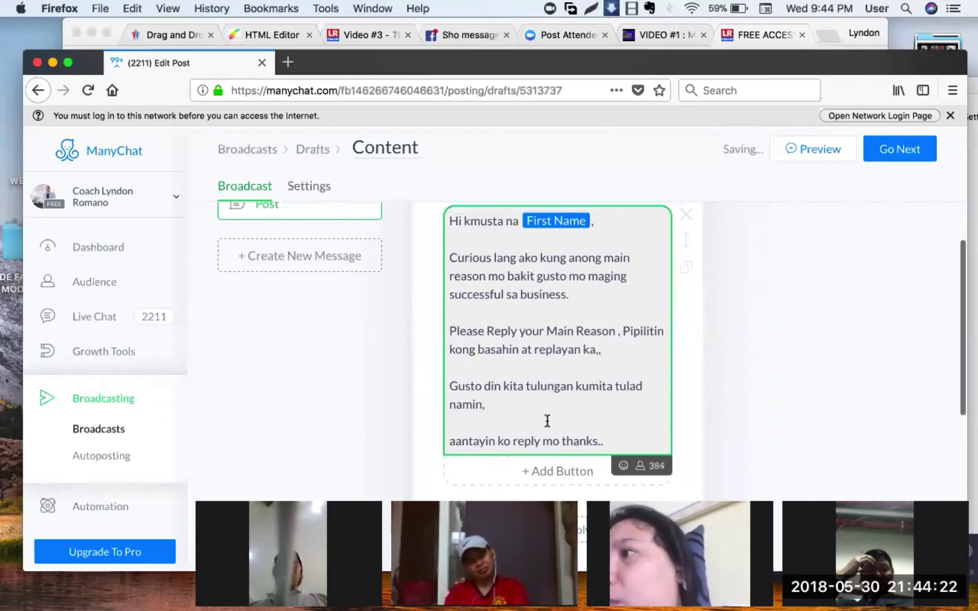
- Proofread the whole broadcast message from the greeting to the closing line
{"action": "scroll", "coordinate": [511, 407], "scroll_direction": "down", "scroll_amount": 1}
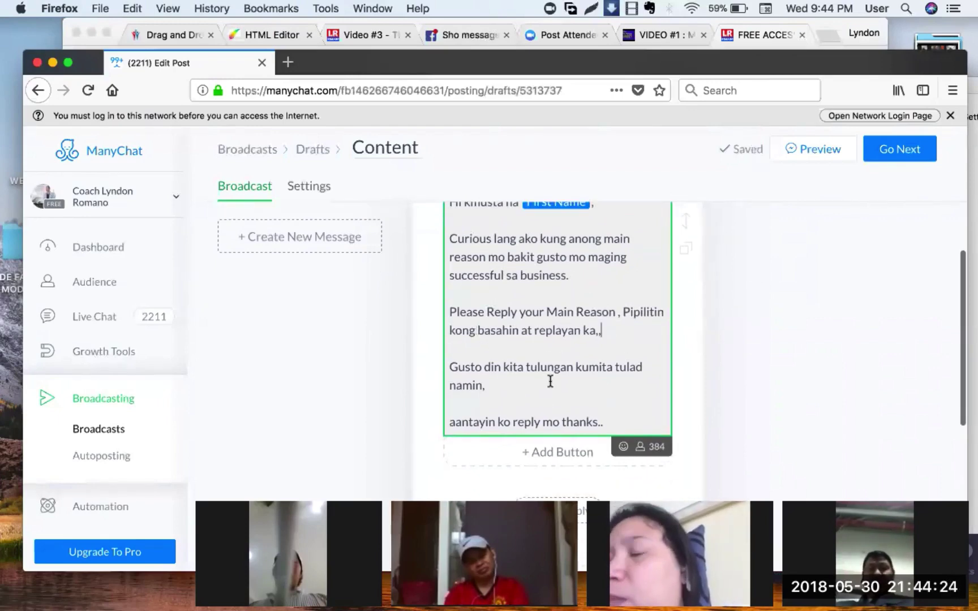
{"action": "left_click", "coordinate": [502, 384]}
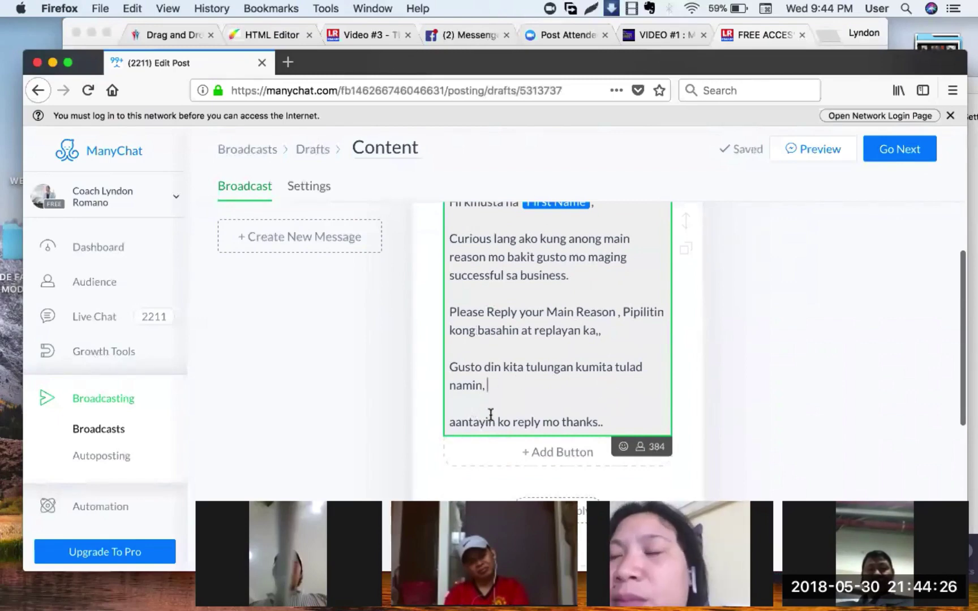
{"action": "left_click", "coordinate": [623, 424]}
{"action": "scroll", "coordinate": [624, 424], "scroll_direction": "up", "scroll_amount": 2}
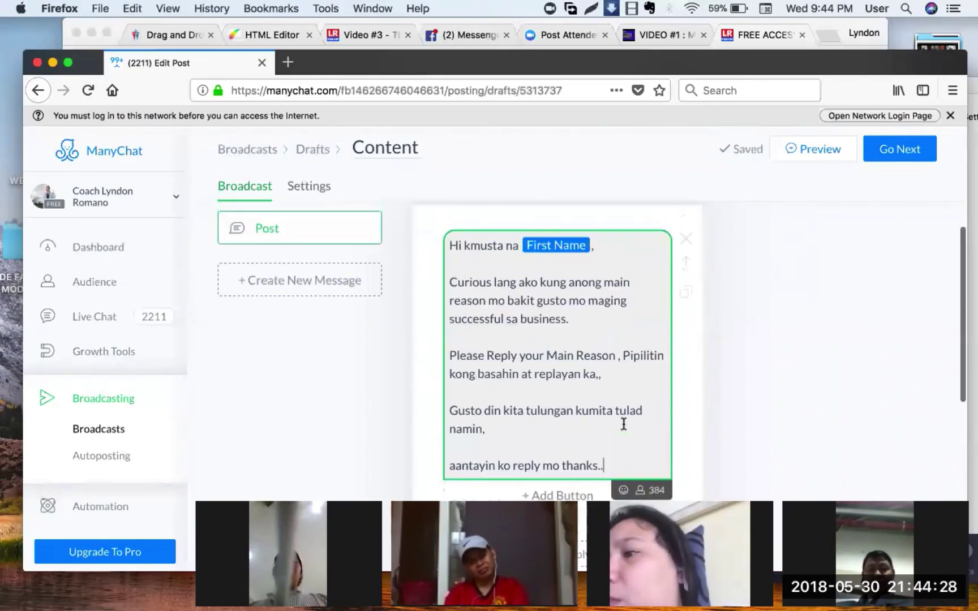
{"action": "scroll", "coordinate": [626, 420], "scroll_direction": "down", "scroll_amount": 1}
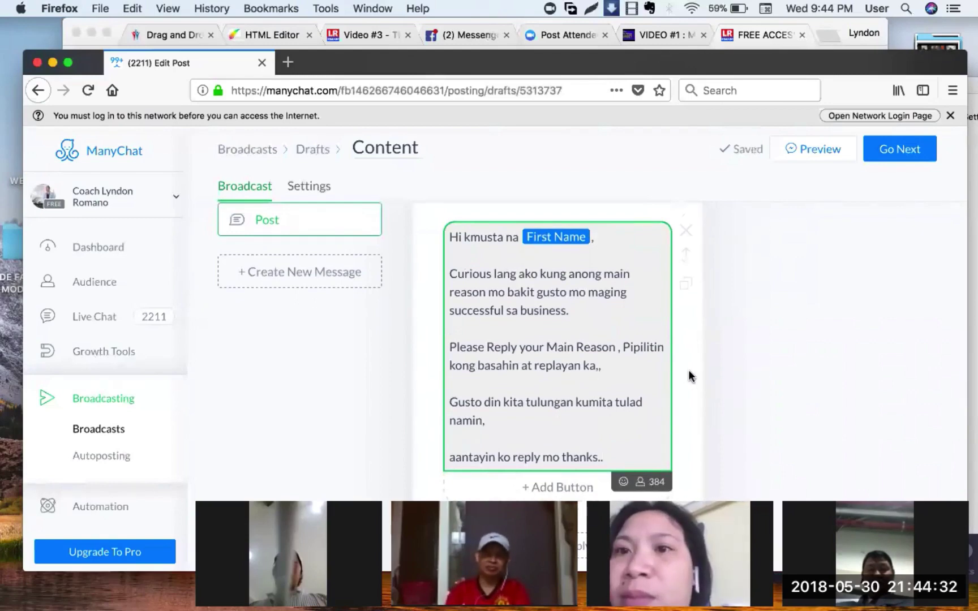
{"action": "scroll", "coordinate": [688, 370], "scroll_direction": "down", "scroll_amount": 1}
{"action": "scroll", "coordinate": [688, 370], "scroll_direction": "up", "scroll_amount": 2}
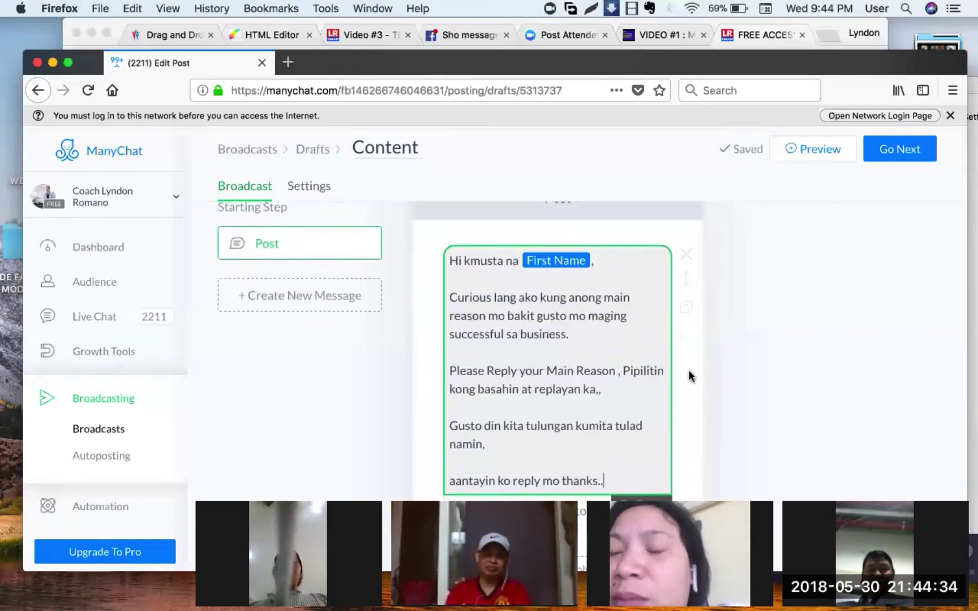
{"action": "scroll", "coordinate": [689, 371], "scroll_direction": "down", "scroll_amount": 1}
{"action": "scroll", "coordinate": [688, 369], "scroll_direction": "down", "scroll_amount": 1}
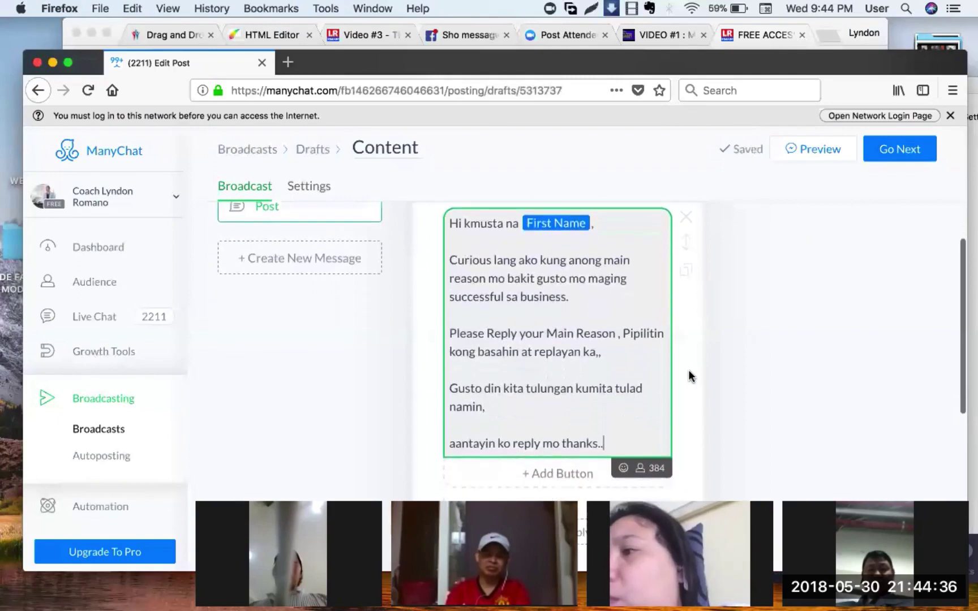
- Examine the button, quick reply and content block options below the message, such as Image, Audio and Video, alongside the message text
{"action": "scroll", "coordinate": [709, 345], "scroll_direction": "down", "scroll_amount": 3}
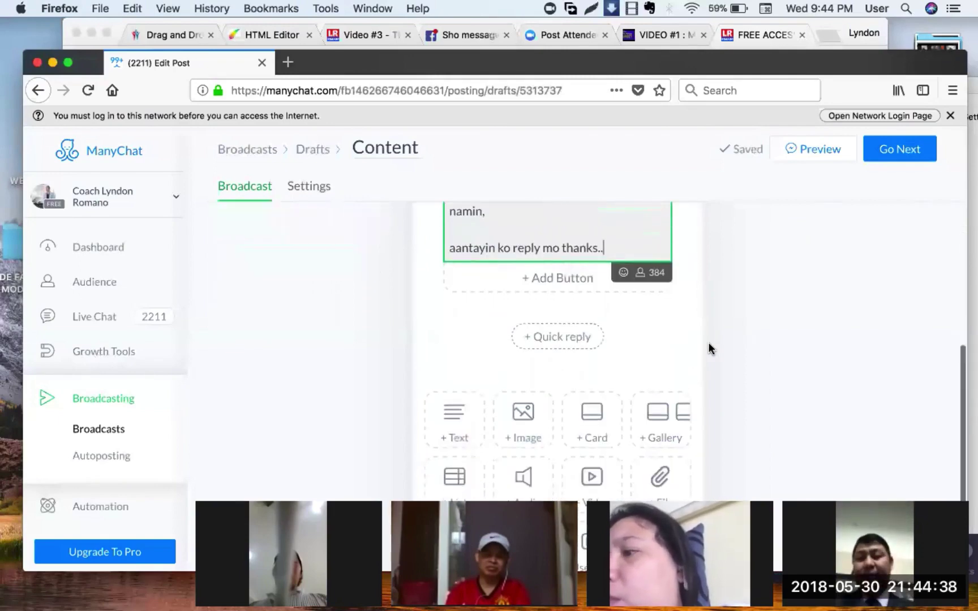
{"action": "scroll", "coordinate": [709, 345], "scroll_direction": "up", "scroll_amount": 4}
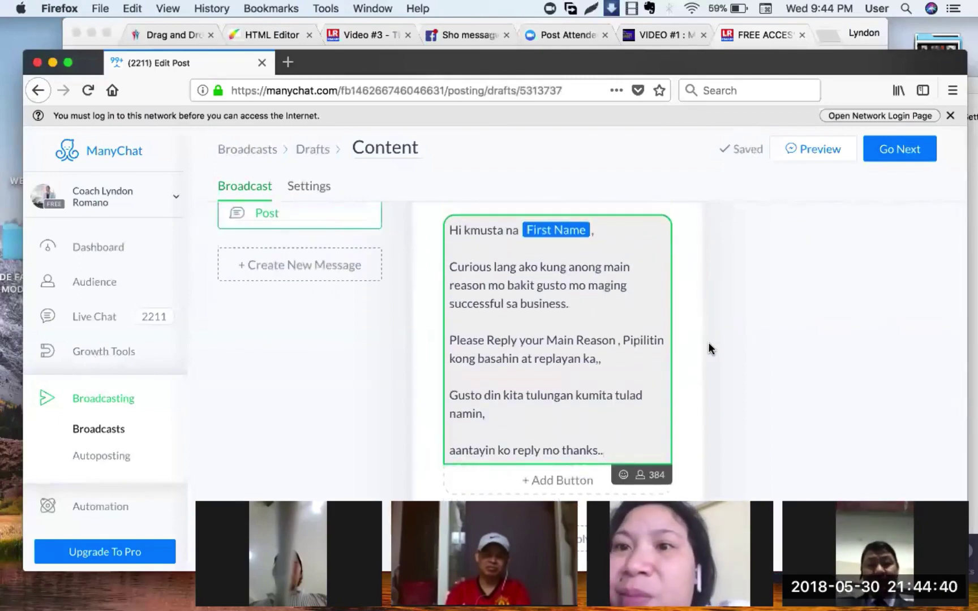
{"action": "scroll", "coordinate": [709, 344], "scroll_direction": "down", "scroll_amount": 2}
{"action": "scroll", "coordinate": [709, 345], "scroll_direction": "down", "scroll_amount": 2}
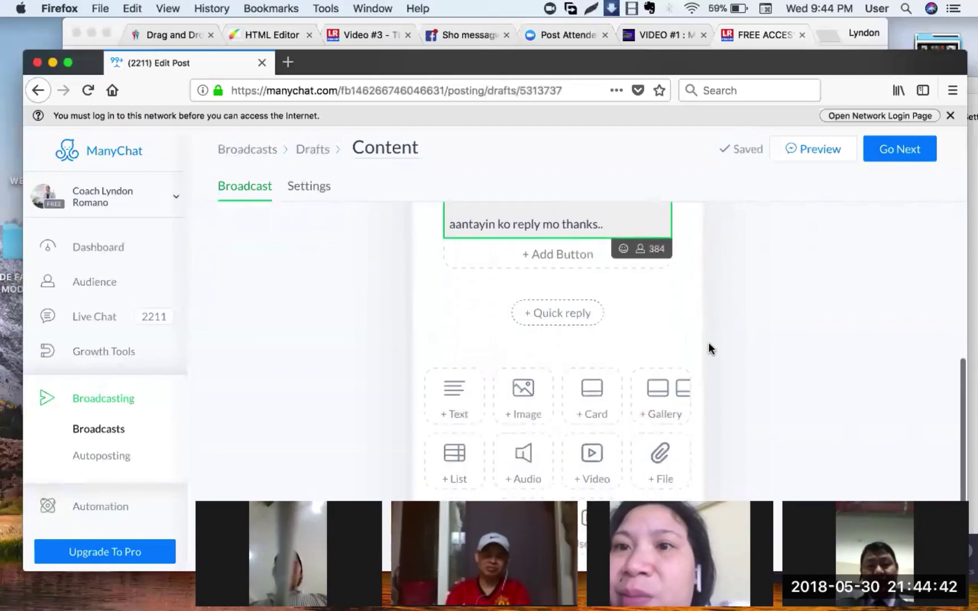
{"action": "scroll", "coordinate": [546, 404], "scroll_direction": "up", "scroll_amount": 1}
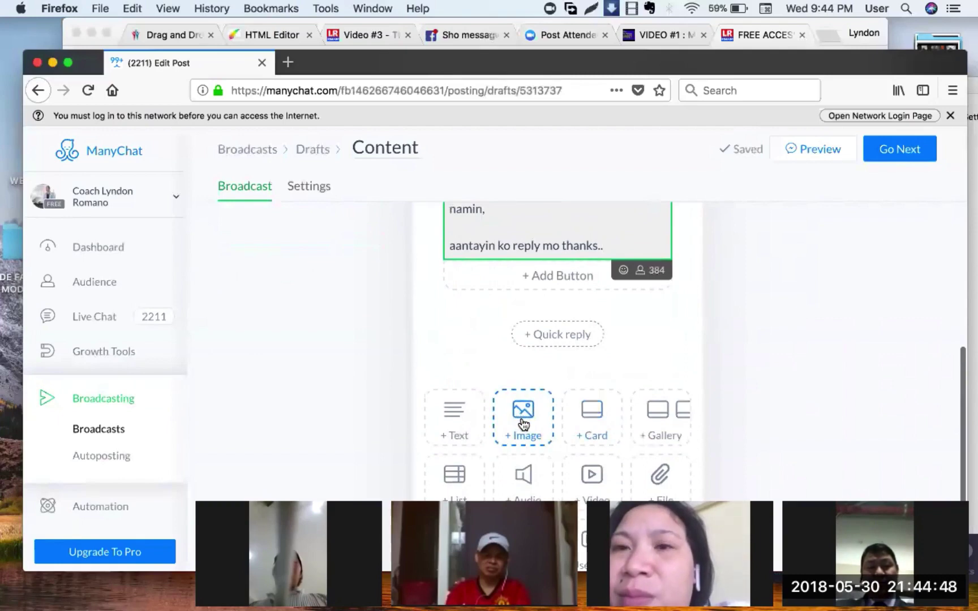
{"action": "scroll", "coordinate": [524, 424], "scroll_direction": "up", "scroll_amount": 2}
{"action": "scroll", "coordinate": [456, 367], "scroll_direction": "up", "scroll_amount": 1}
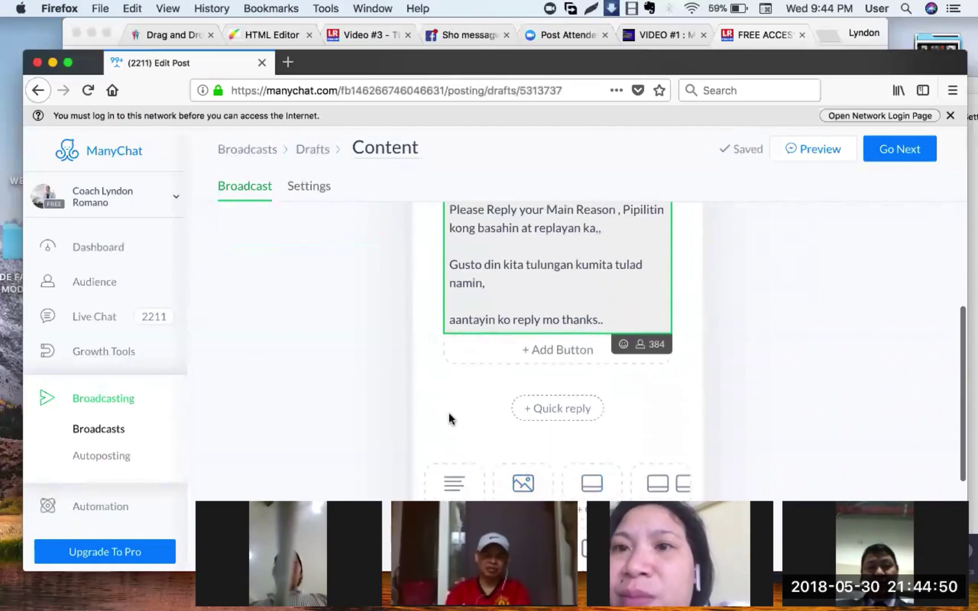
{"action": "scroll", "coordinate": [450, 417], "scroll_direction": "up", "scroll_amount": 5}
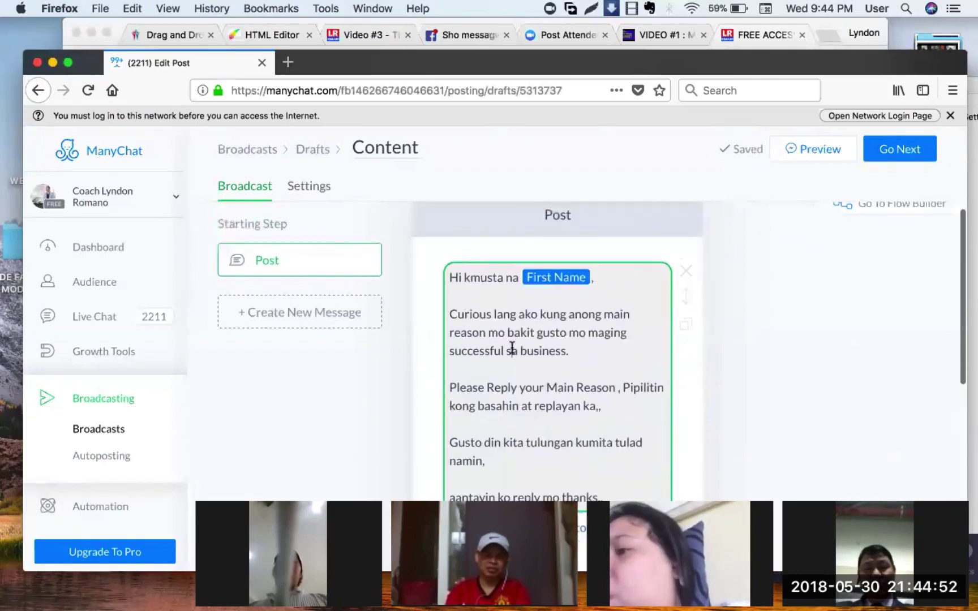
{"action": "triple_click", "coordinate": [502, 341]}
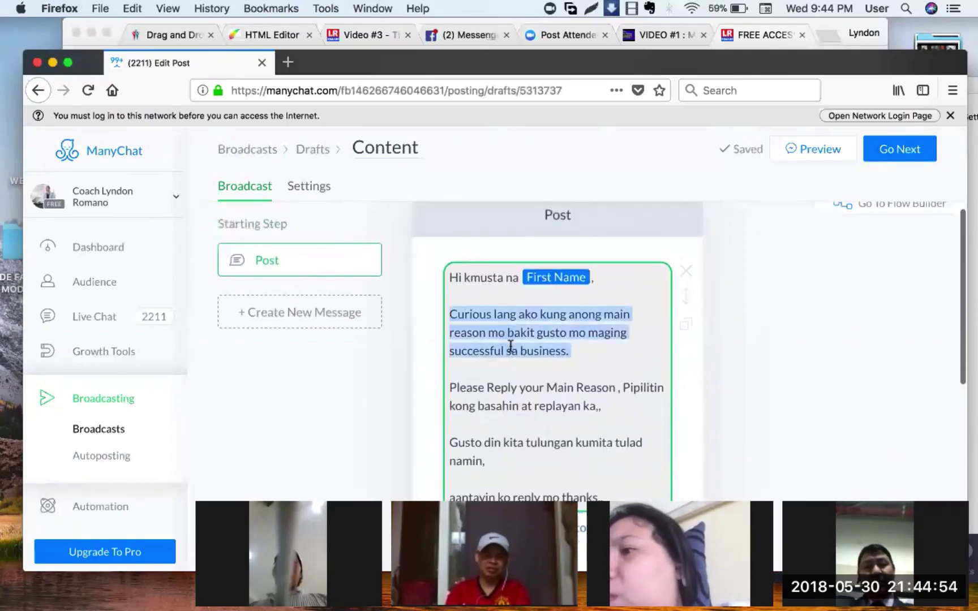
{"action": "left_click", "coordinate": [531, 365]}
{"action": "scroll", "coordinate": [531, 365], "scroll_direction": "down", "scroll_amount": 5}
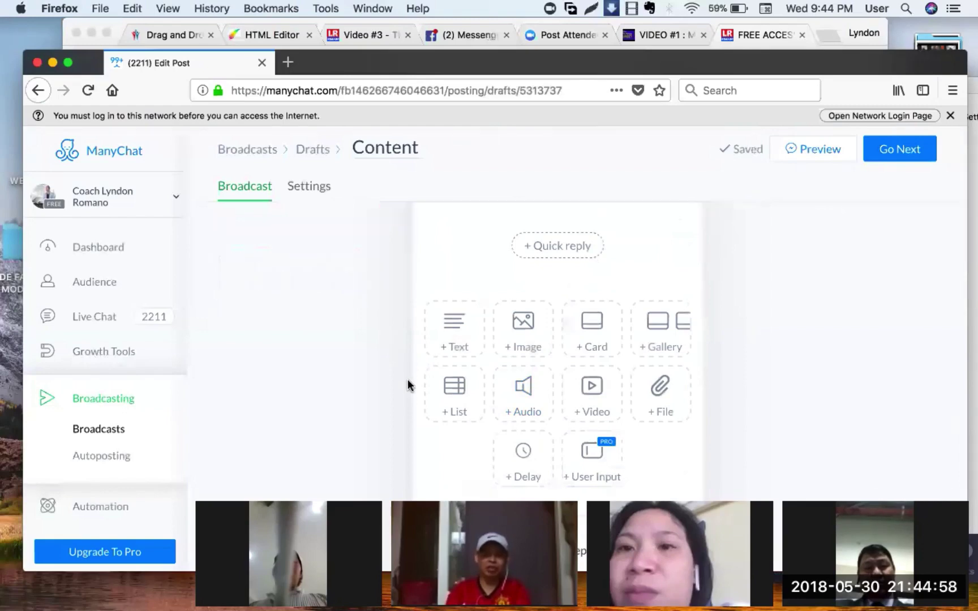
{"action": "scroll", "coordinate": [407, 393], "scroll_direction": "up", "scroll_amount": 1}
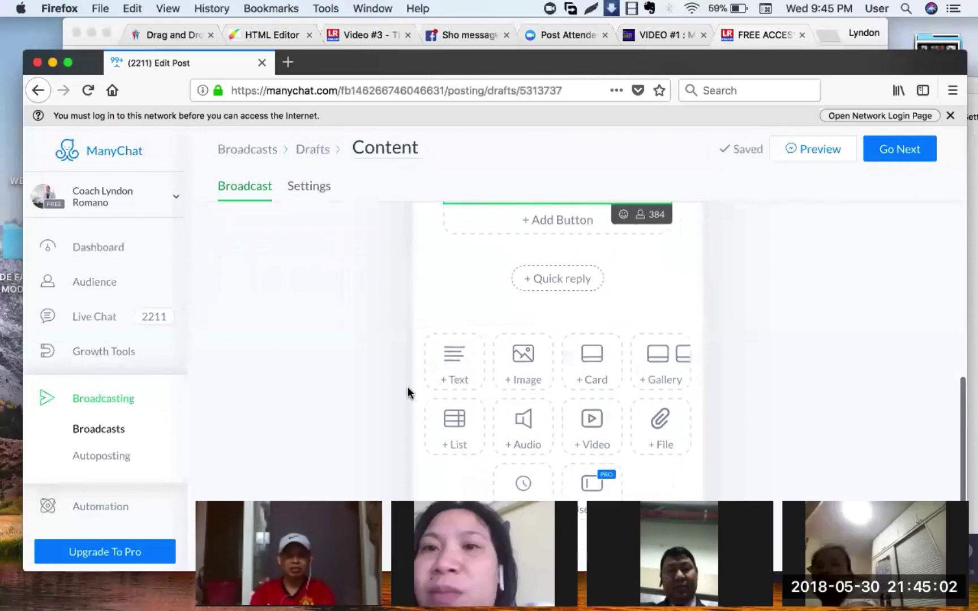
{"action": "scroll", "coordinate": [408, 388], "scroll_direction": "down", "scroll_amount": 1}
{"action": "scroll", "coordinate": [419, 389], "scroll_direction": "down", "scroll_amount": 1}
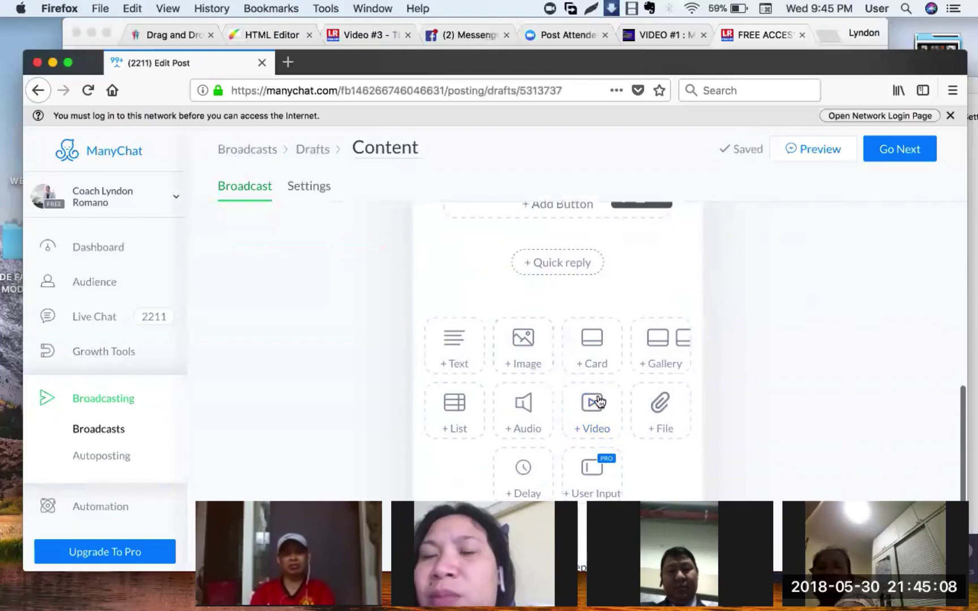
- Reread the finished message text and check the area directly below it
{"action": "scroll", "coordinate": [489, 284], "scroll_direction": "up", "scroll_amount": 3}
{"action": "scroll", "coordinate": [461, 332], "scroll_direction": "up", "scroll_amount": 10}
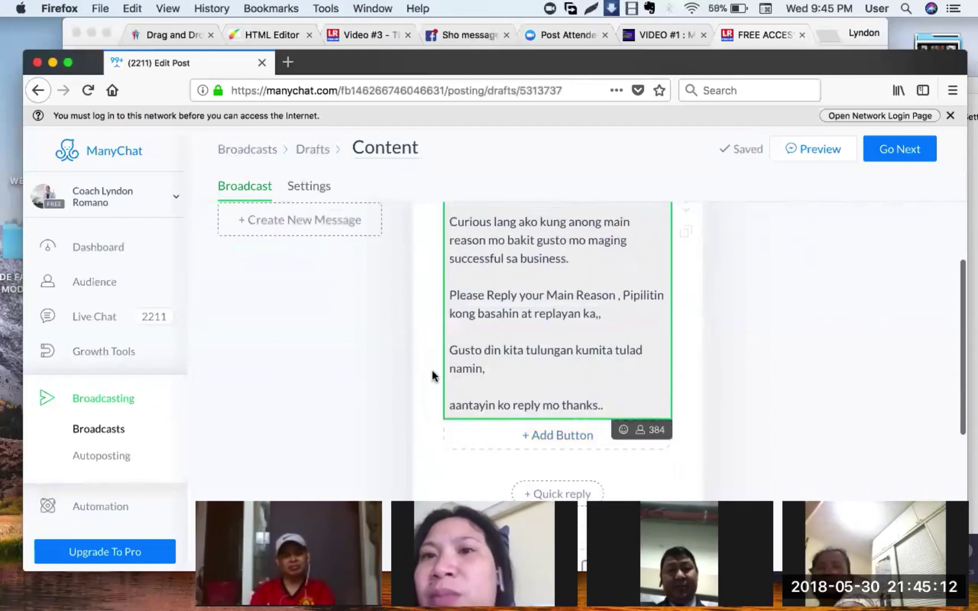
{"action": "scroll", "coordinate": [432, 369], "scroll_direction": "down", "scroll_amount": 4}
{"action": "scroll", "coordinate": [432, 369], "scroll_direction": "up", "scroll_amount": 9}
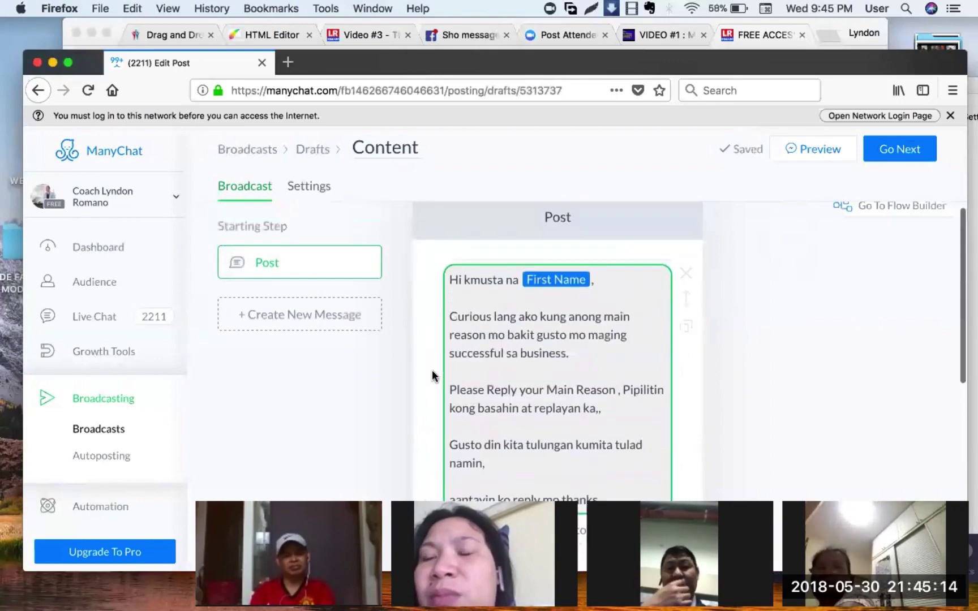
{"action": "scroll", "coordinate": [432, 369], "scroll_direction": "down", "scroll_amount": 2}
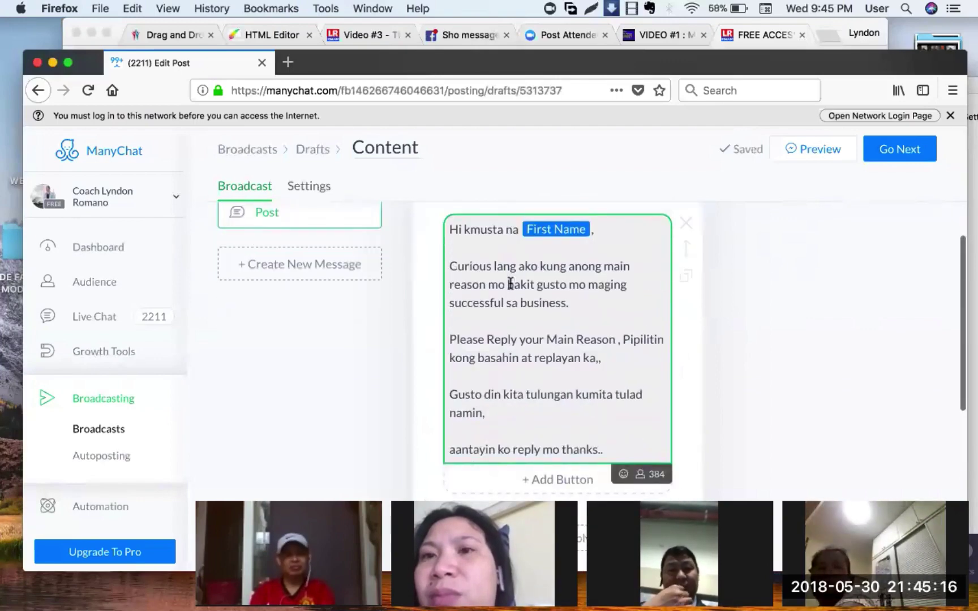
{"action": "scroll", "coordinate": [511, 284], "scroll_direction": "up", "scroll_amount": 2}
{"action": "scroll", "coordinate": [513, 284], "scroll_direction": "down", "scroll_amount": 4}
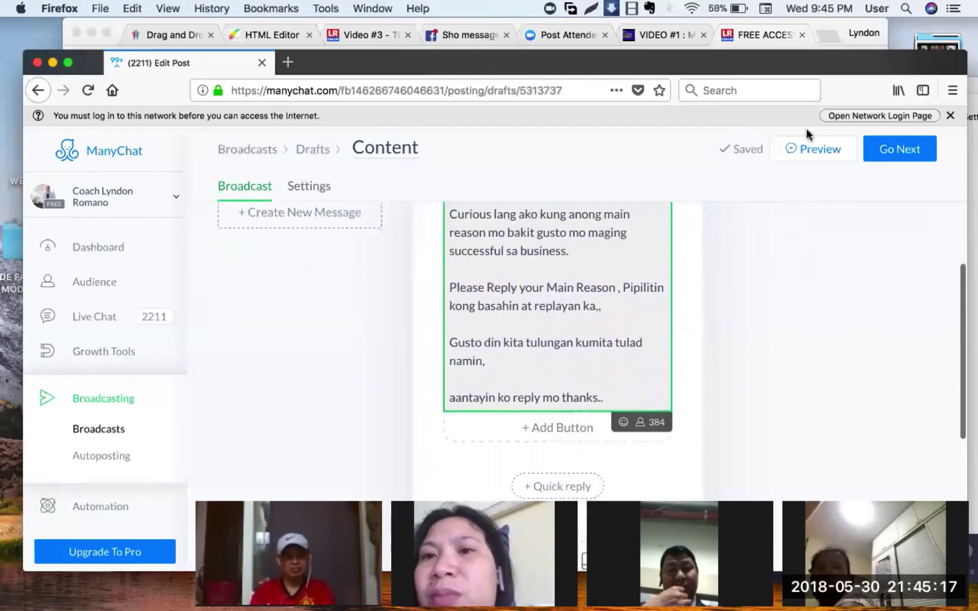
- Proceed to the broadcast's settings and review its message type, targeting, schedule and timezone options
{"action": "scroll", "coordinate": [775, 399], "scroll_direction": "down", "scroll_amount": 3}
{"action": "left_click", "coordinate": [890, 161]}
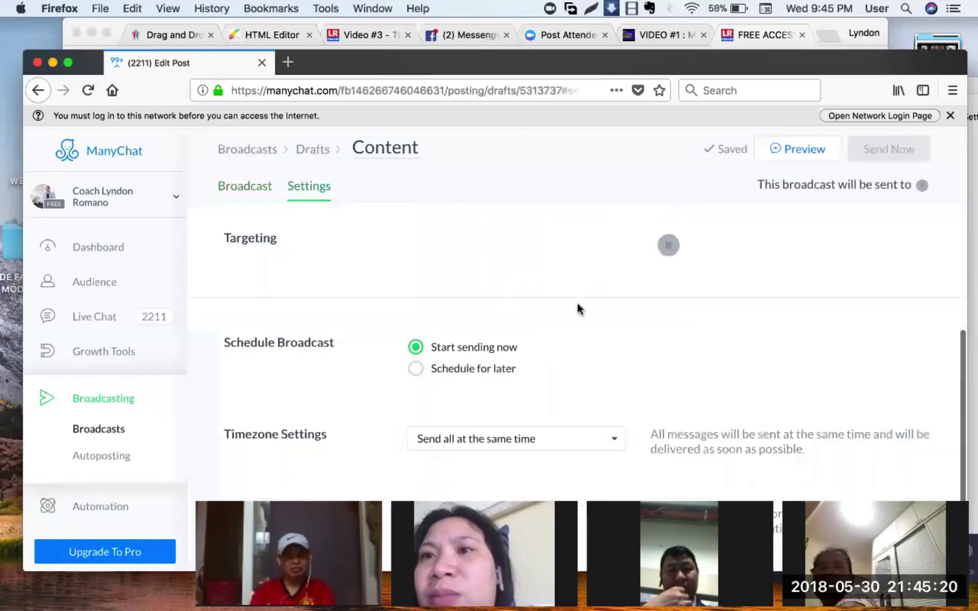
{"action": "scroll", "coordinate": [610, 343], "scroll_direction": "up", "scroll_amount": 2}
{"action": "scroll", "coordinate": [610, 343], "scroll_direction": "up", "scroll_amount": 3}
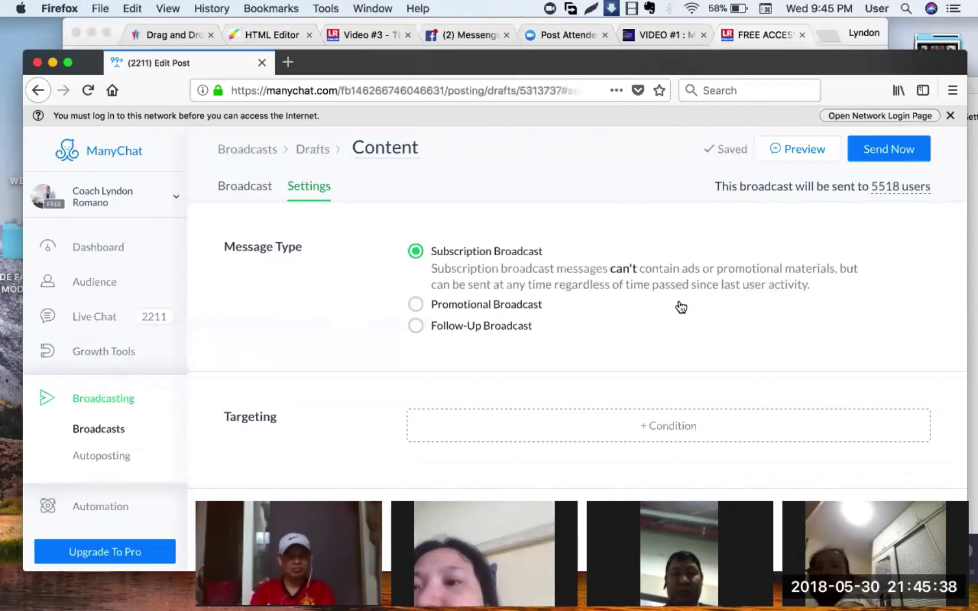
{"action": "scroll", "coordinate": [678, 287], "scroll_direction": "down", "scroll_amount": 5}
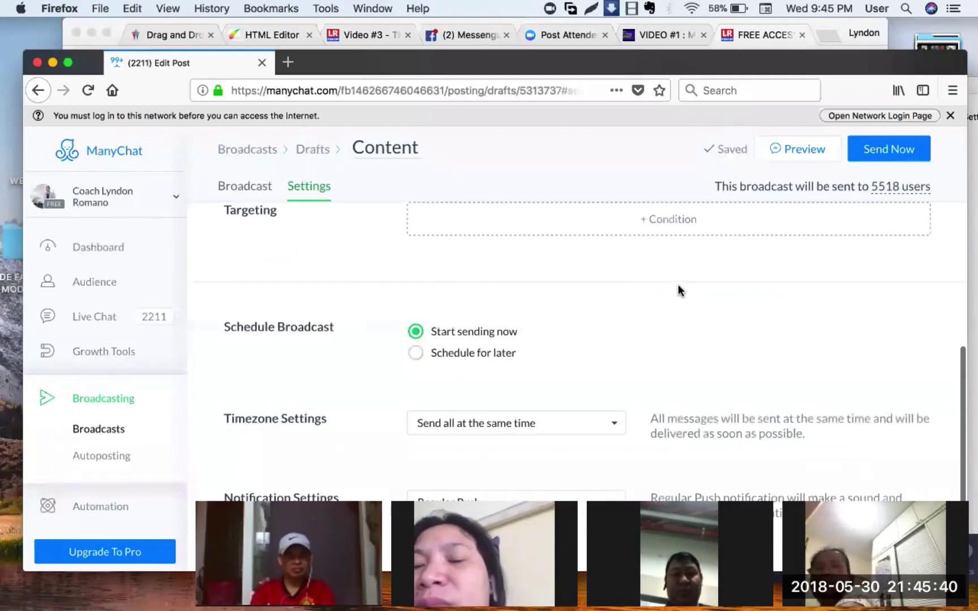
- Recheck the draft's Subscription, Promotional and Follow-Up Broadcast choices together with its targeting and schedule settings
{"action": "scroll", "coordinate": [679, 286], "scroll_direction": "up", "scroll_amount": 3}
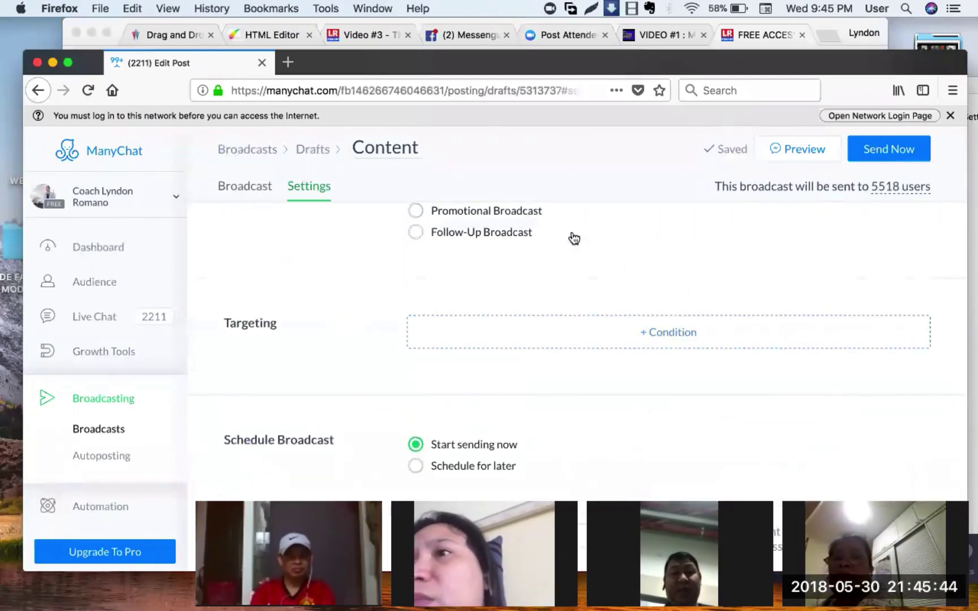
{"action": "scroll", "coordinate": [572, 238], "scroll_direction": "up", "scroll_amount": 3}
{"action": "scroll", "coordinate": [571, 237], "scroll_direction": "down", "scroll_amount": 5}
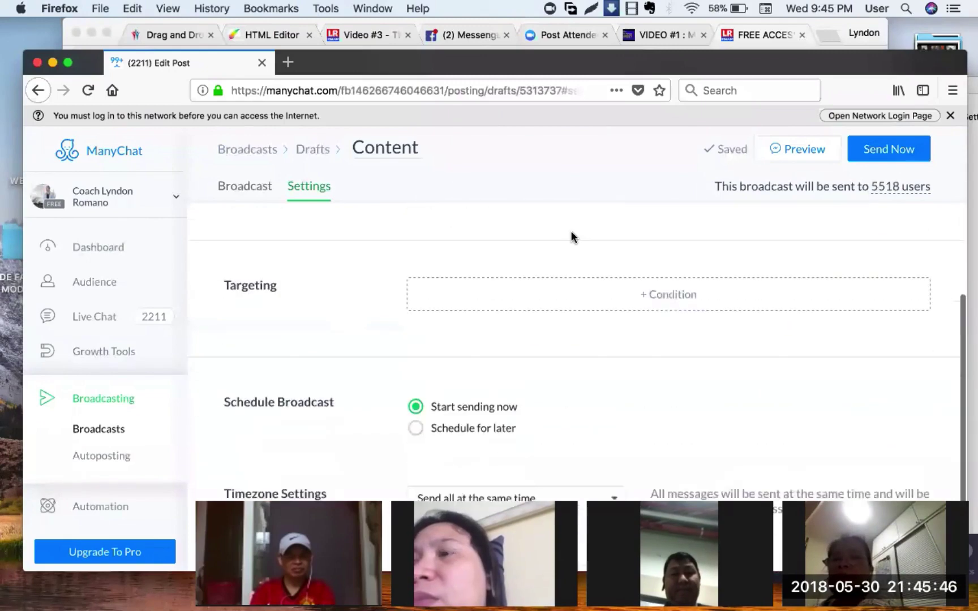
{"action": "scroll", "coordinate": [585, 300], "scroll_direction": "up", "scroll_amount": 5}
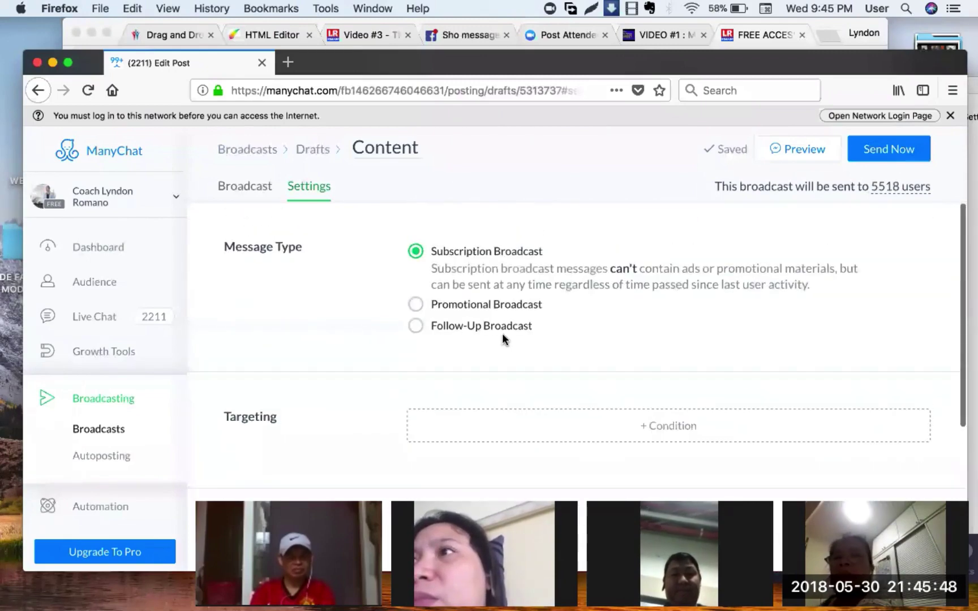
{"action": "scroll", "coordinate": [365, 325], "scroll_direction": "down", "scroll_amount": 2}
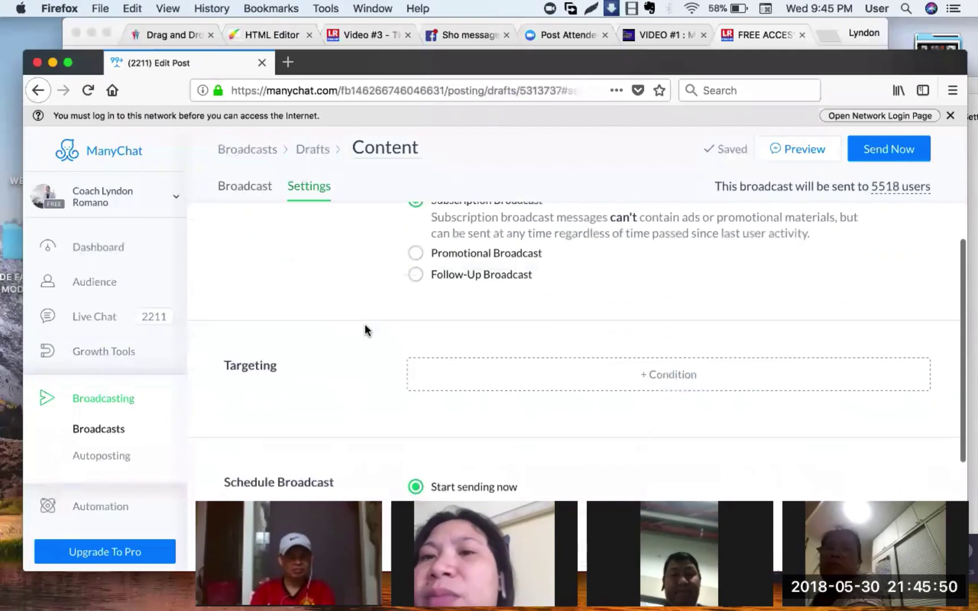
{"action": "scroll", "coordinate": [365, 325], "scroll_direction": "up", "scroll_amount": 2}
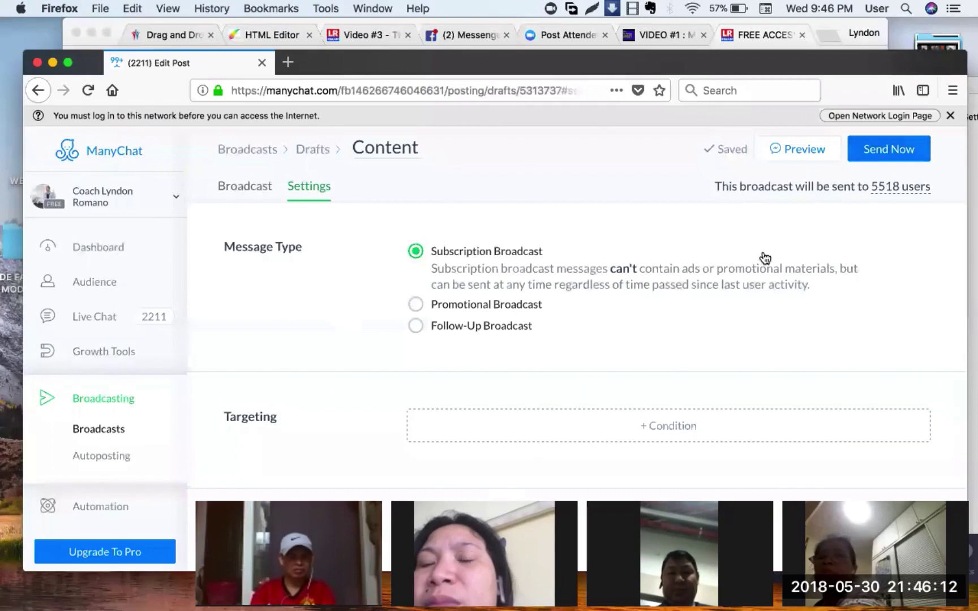
{"action": "scroll", "coordinate": [836, 300], "scroll_direction": "down", "scroll_amount": 3}
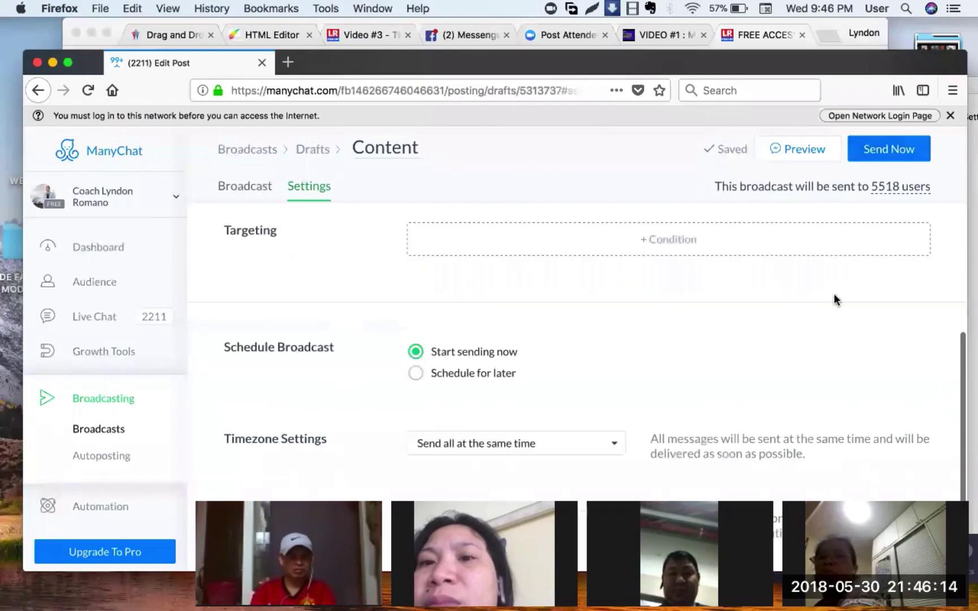
{"action": "scroll", "coordinate": [829, 292], "scroll_direction": "up", "scroll_amount": 3}
- Return to the Broadcasts overview and examine the sent, read and click statistics of the past posts in the History table
{"action": "left_click", "coordinate": [263, 158]}
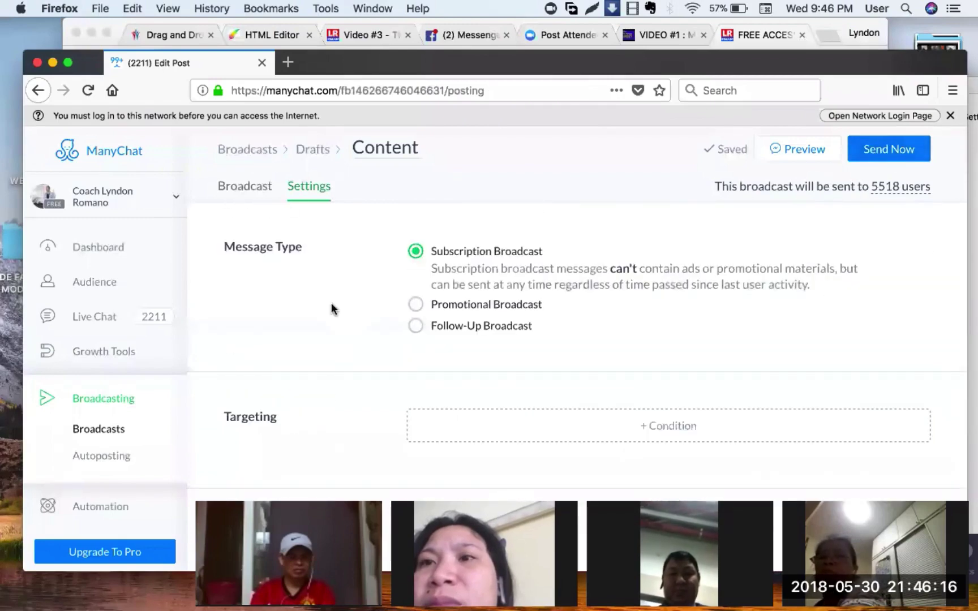
{"action": "scroll", "coordinate": [356, 385], "scroll_direction": "down", "scroll_amount": 4}
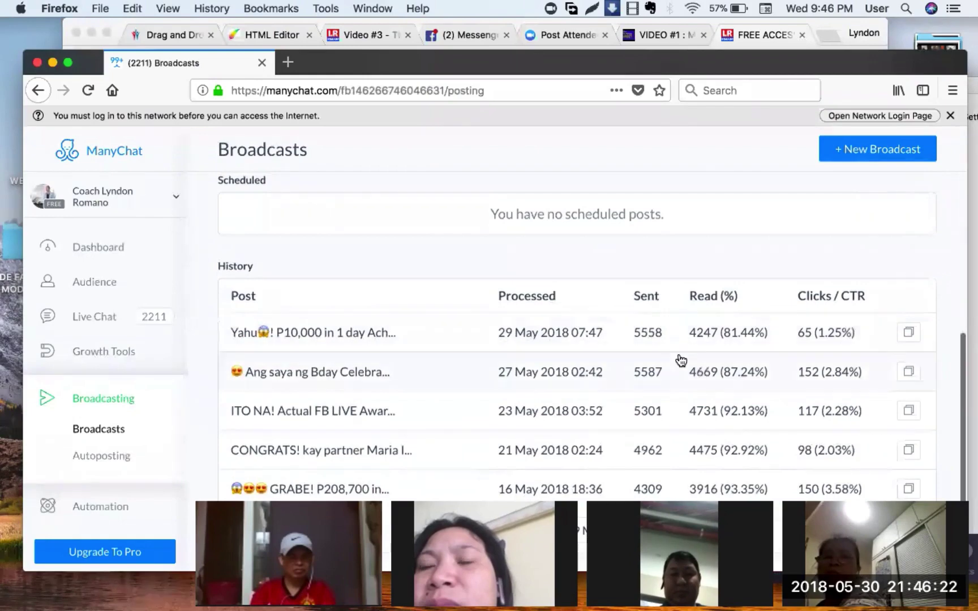
{"action": "scroll", "coordinate": [681, 360], "scroll_direction": "up", "scroll_amount": 1}
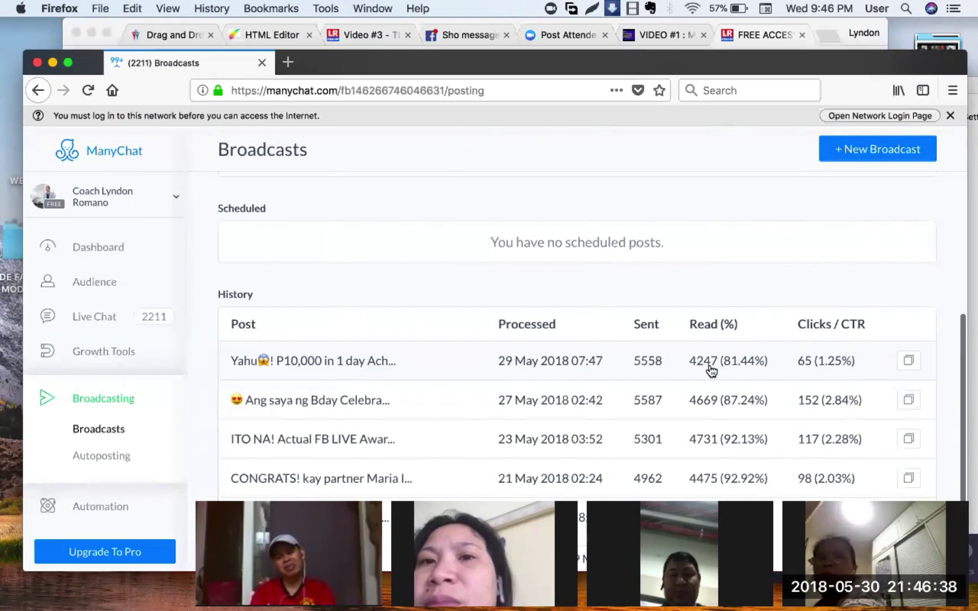
{"action": "scroll", "coordinate": [713, 368], "scroll_direction": "down", "scroll_amount": 1}
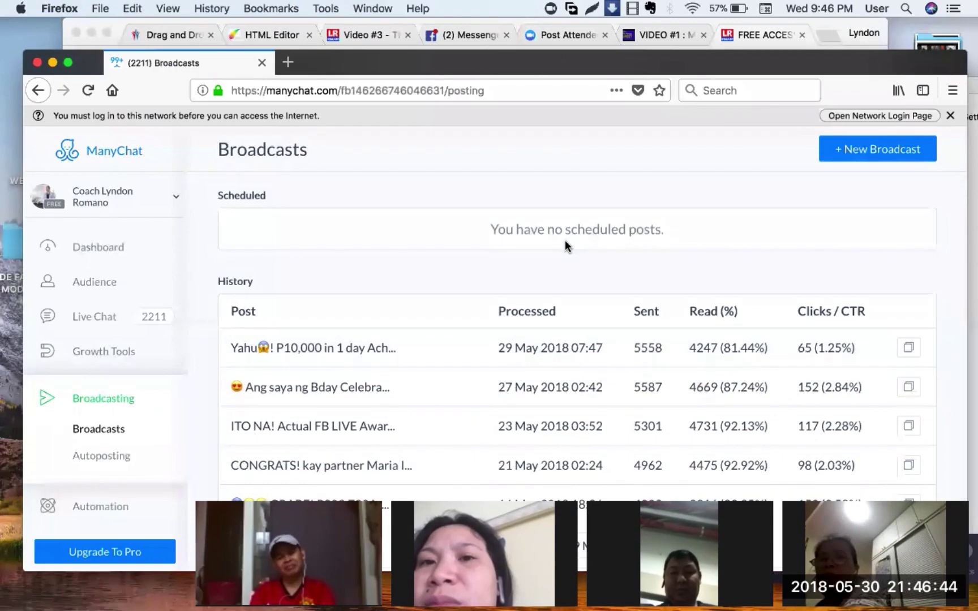
{"action": "scroll", "coordinate": [566, 245], "scroll_direction": "down", "scroll_amount": 1}
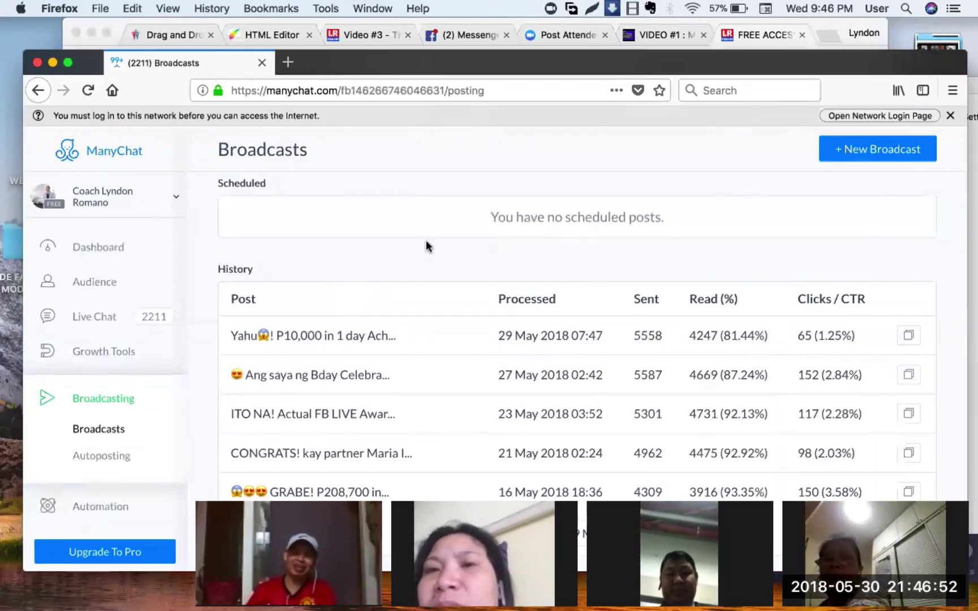
{"action": "scroll", "coordinate": [426, 243], "scroll_direction": "down", "scroll_amount": 1}
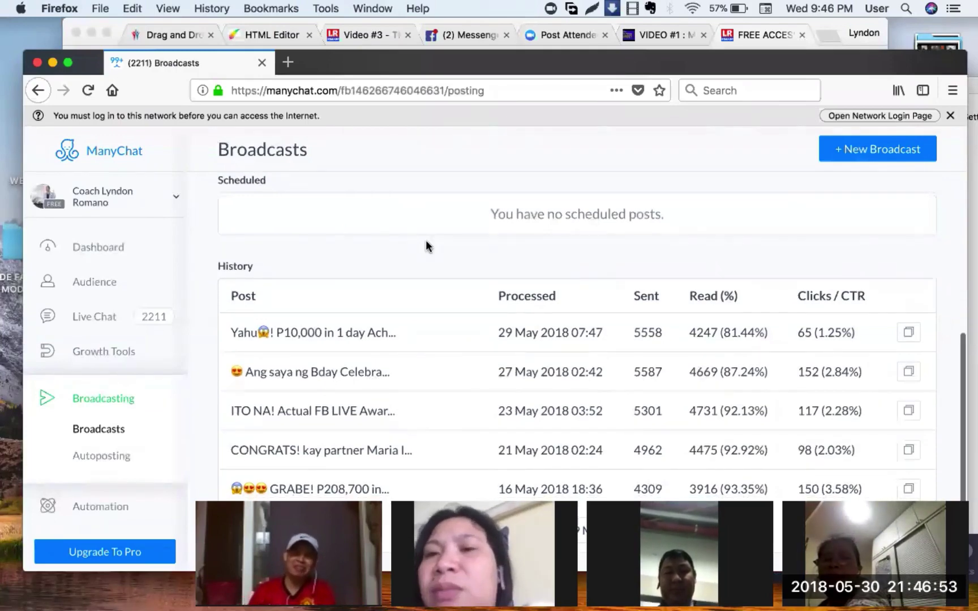
- Open the past broadcast about P10,000 in 1 day and examine its sending options, delivery statistics and opening lines
{"action": "left_click", "coordinate": [305, 333]}
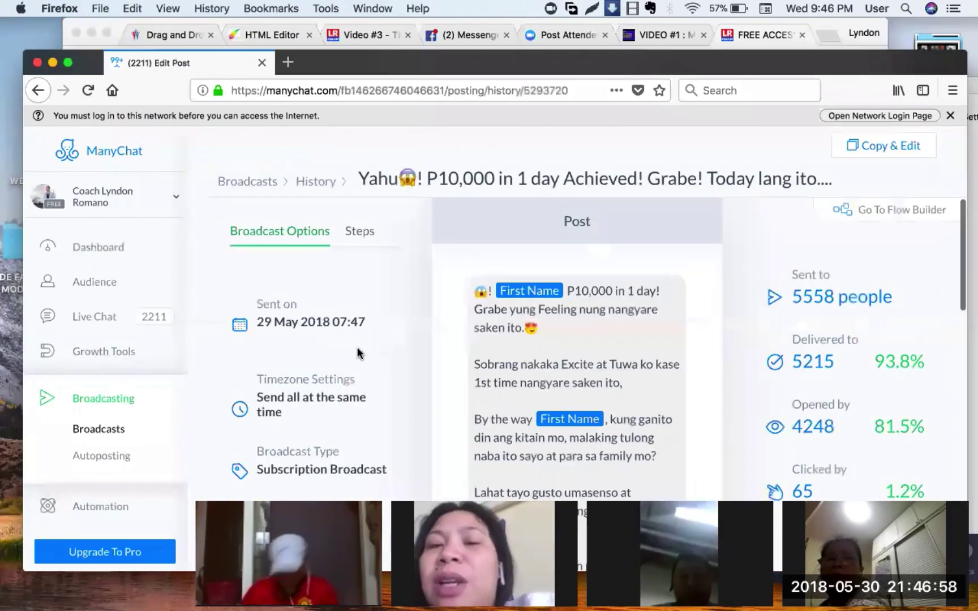
{"action": "scroll", "coordinate": [722, 365], "scroll_direction": "down", "scroll_amount": 3}
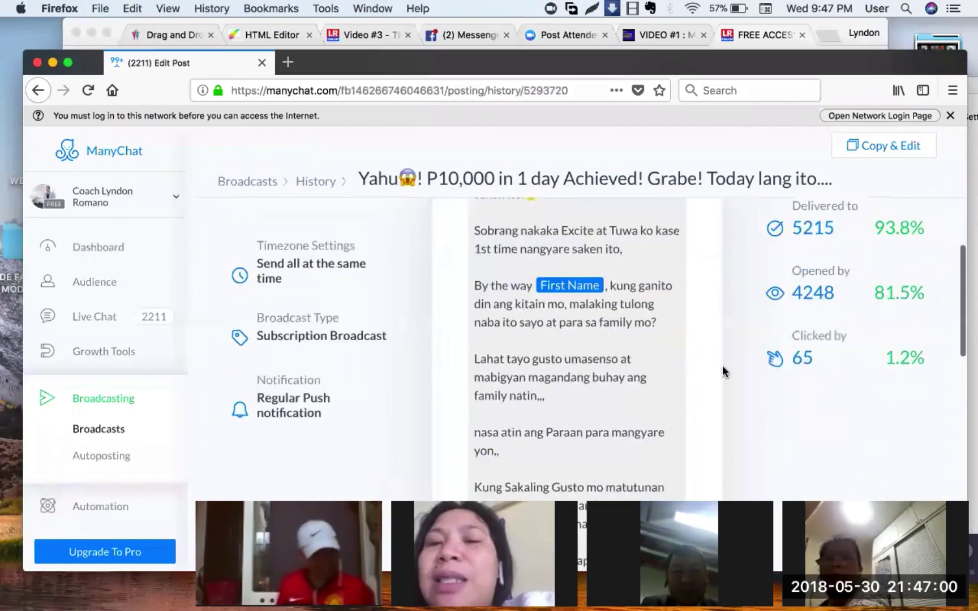
{"action": "scroll", "coordinate": [723, 365], "scroll_direction": "up", "scroll_amount": 3}
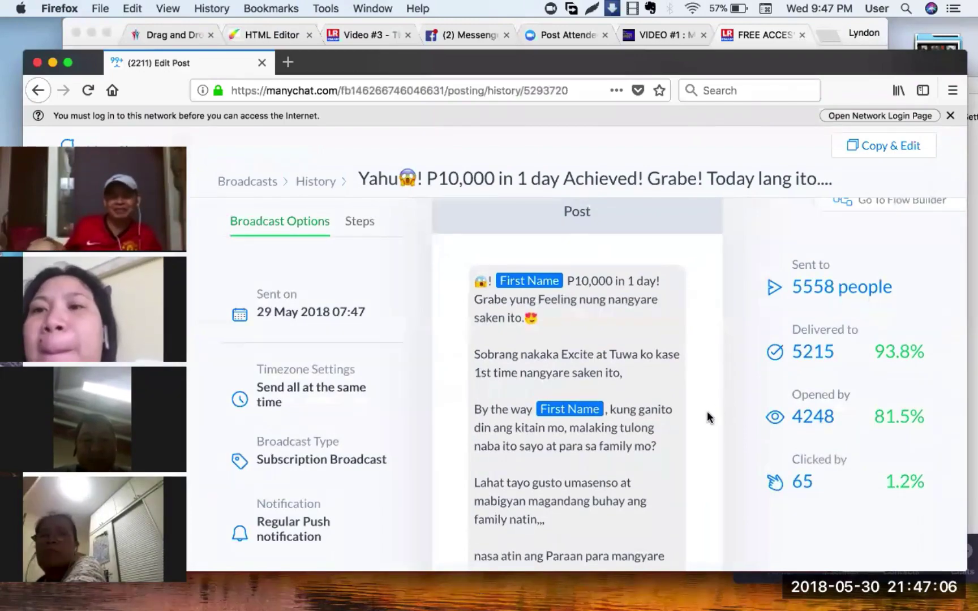
{"action": "scroll", "coordinate": [706, 413], "scroll_direction": "down", "scroll_amount": 4}
{"action": "scroll", "coordinate": [518, 342], "scroll_direction": "up", "scroll_amount": 3}
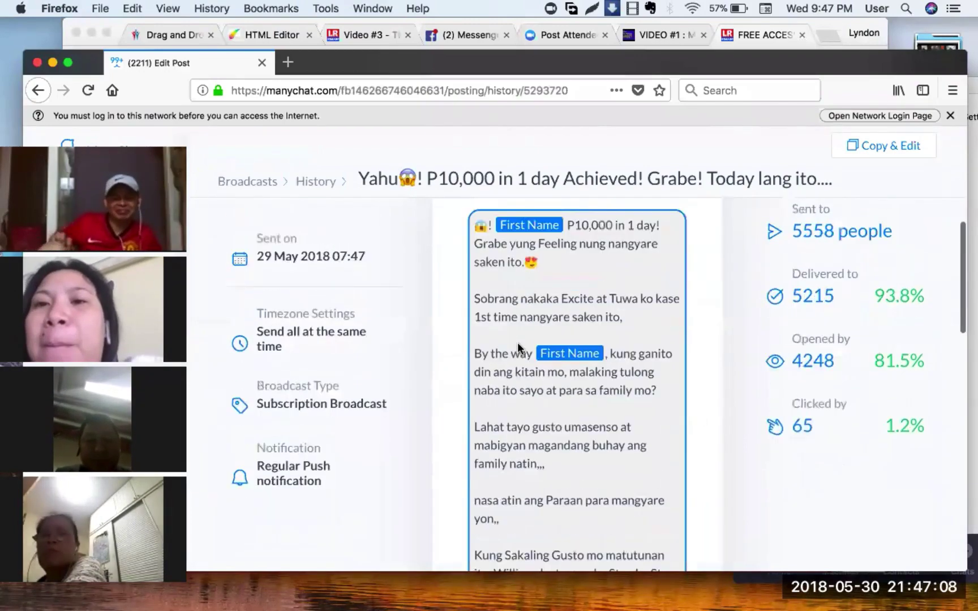
{"action": "scroll", "coordinate": [495, 319], "scroll_direction": "down", "scroll_amount": 1}
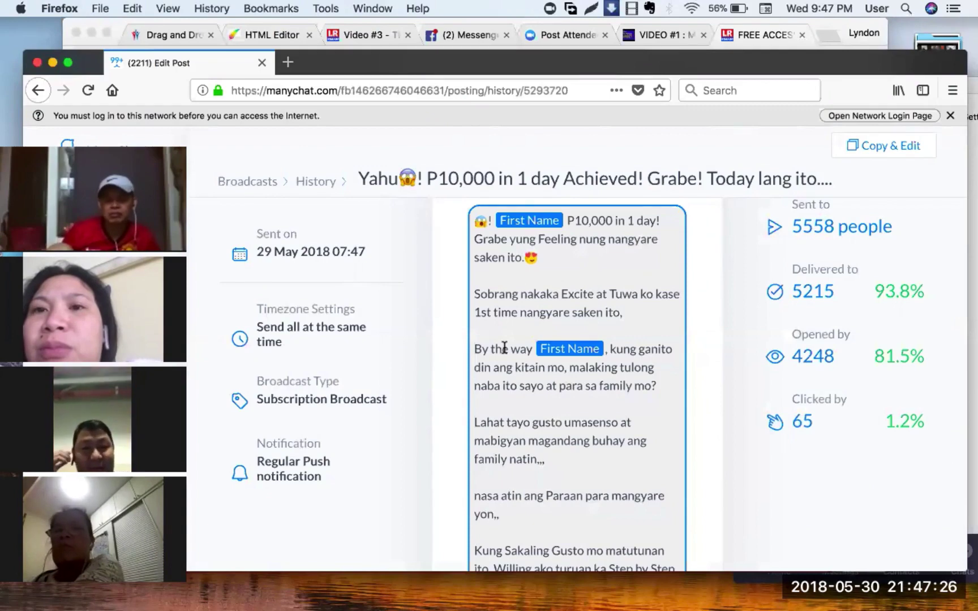
- Read the past broadcast's message from the "By the way" paragraph through to the closing Messenger chat link
{"action": "scroll", "coordinate": [505, 348], "scroll_direction": "down", "scroll_amount": 2}
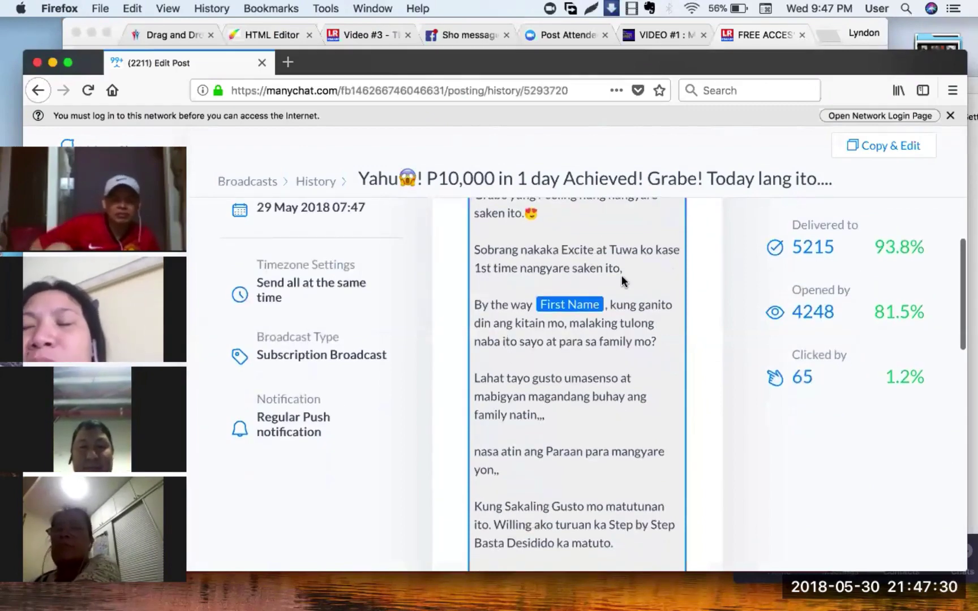
{"action": "scroll", "coordinate": [535, 390], "scroll_direction": "down", "scroll_amount": 2}
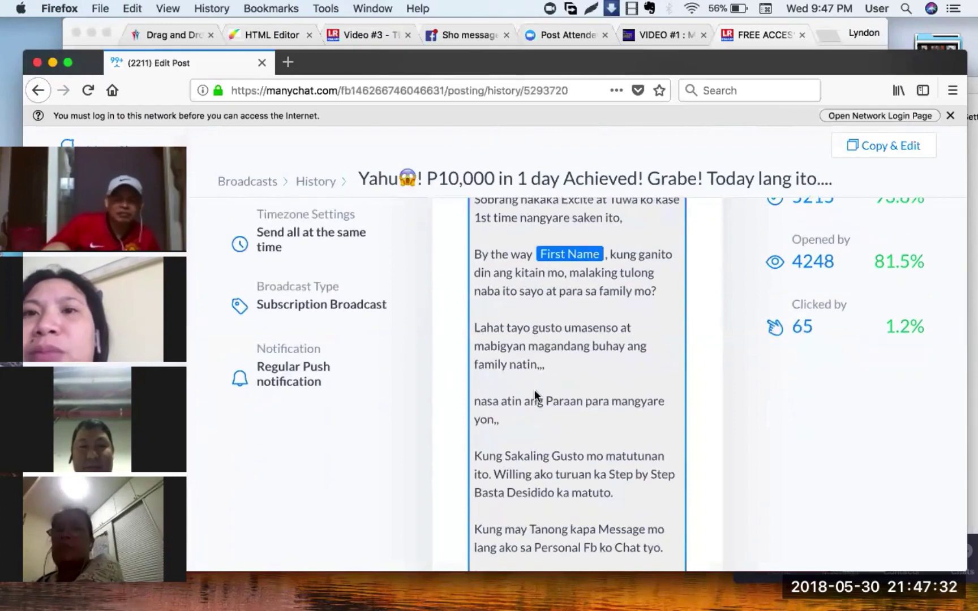
{"action": "scroll", "coordinate": [534, 389], "scroll_direction": "down", "scroll_amount": 2}
{"action": "scroll", "coordinate": [534, 390], "scroll_direction": "up", "scroll_amount": 1}
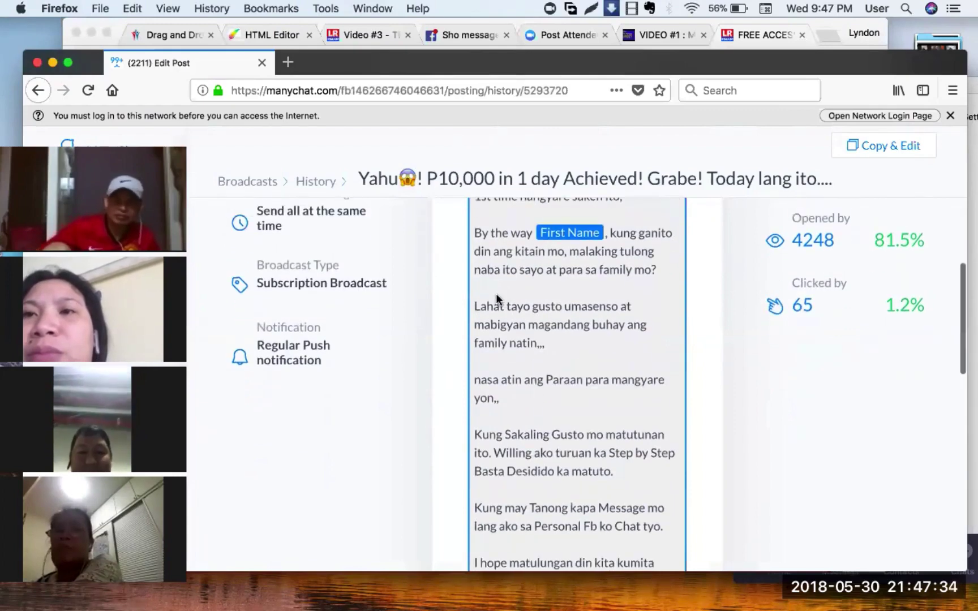
{"action": "scroll", "coordinate": [496, 293], "scroll_direction": "up", "scroll_amount": 1}
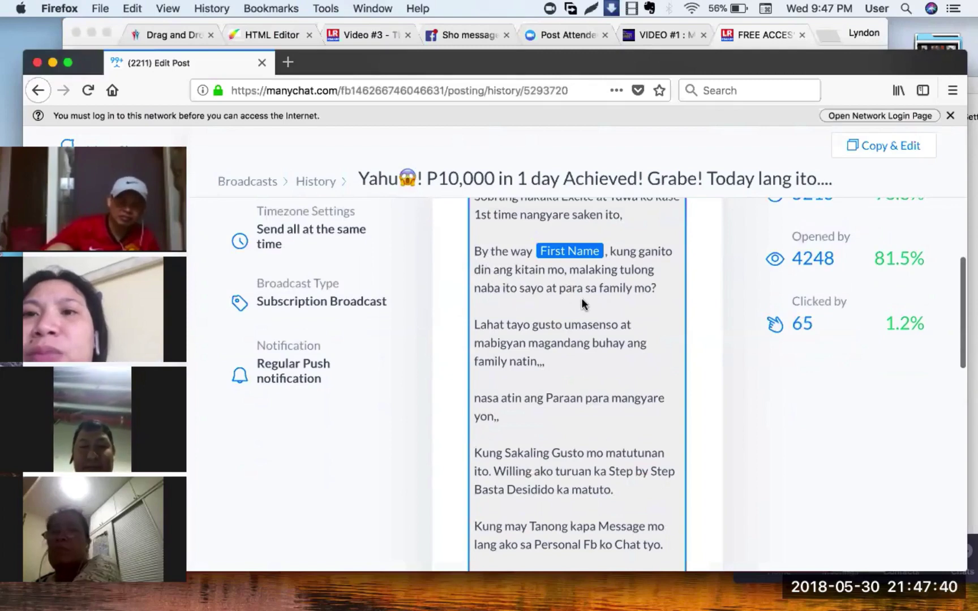
{"action": "scroll", "coordinate": [509, 317], "scroll_direction": "down", "scroll_amount": 2}
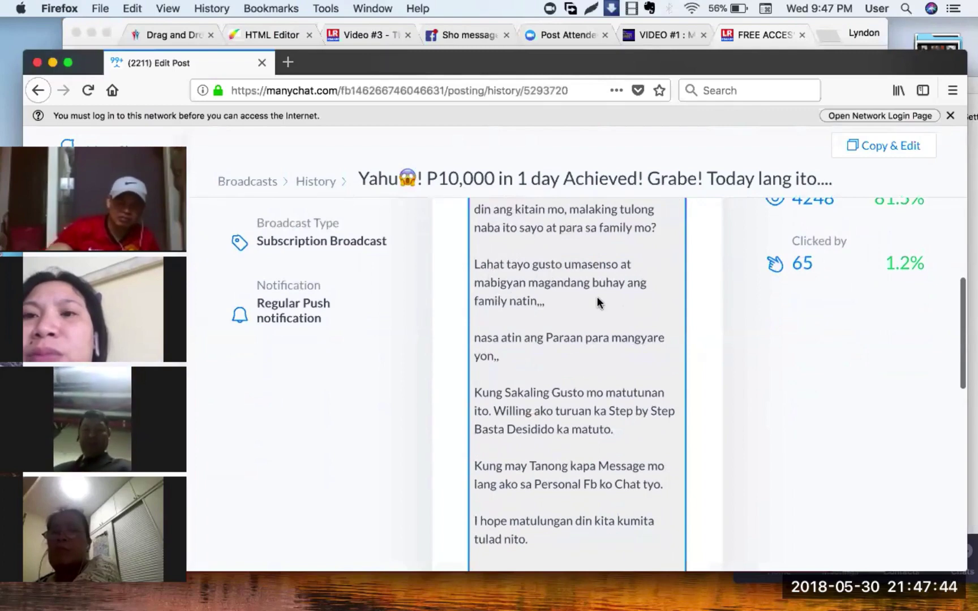
{"action": "scroll", "coordinate": [517, 343], "scroll_direction": "down", "scroll_amount": 2}
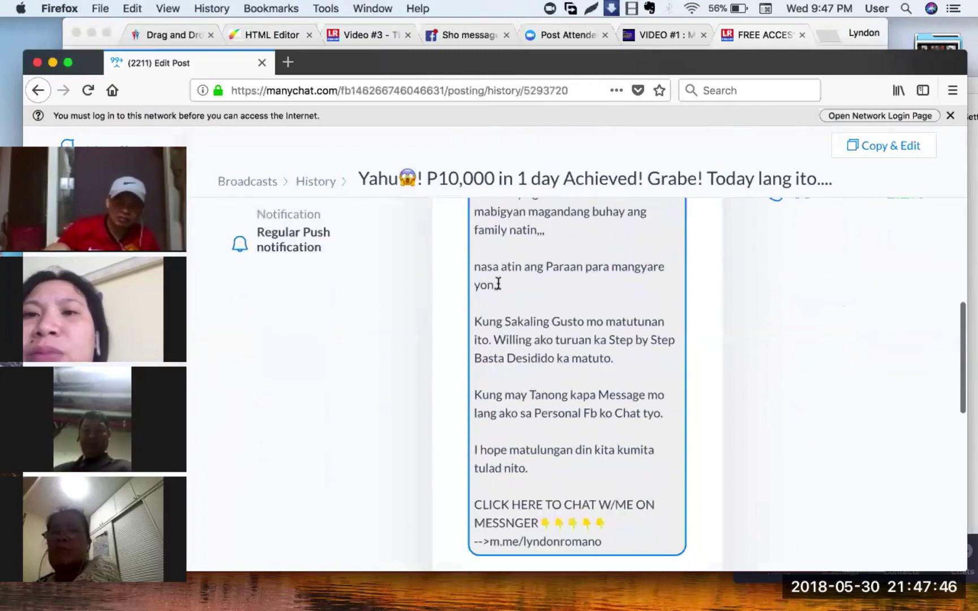
{"action": "scroll", "coordinate": [518, 310], "scroll_direction": "down", "scroll_amount": 2}
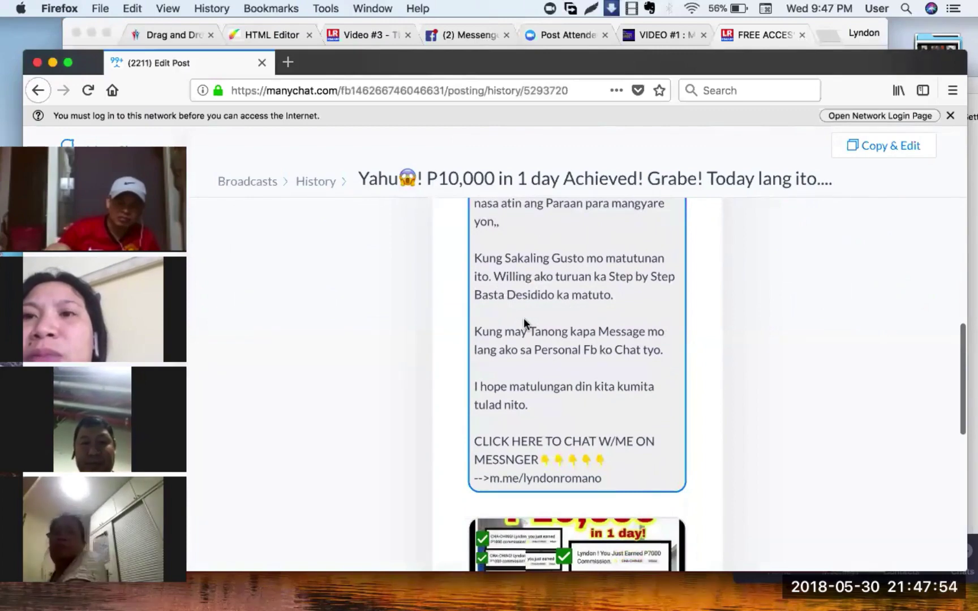
{"action": "scroll", "coordinate": [510, 310], "scroll_direction": "down", "scroll_amount": 1}
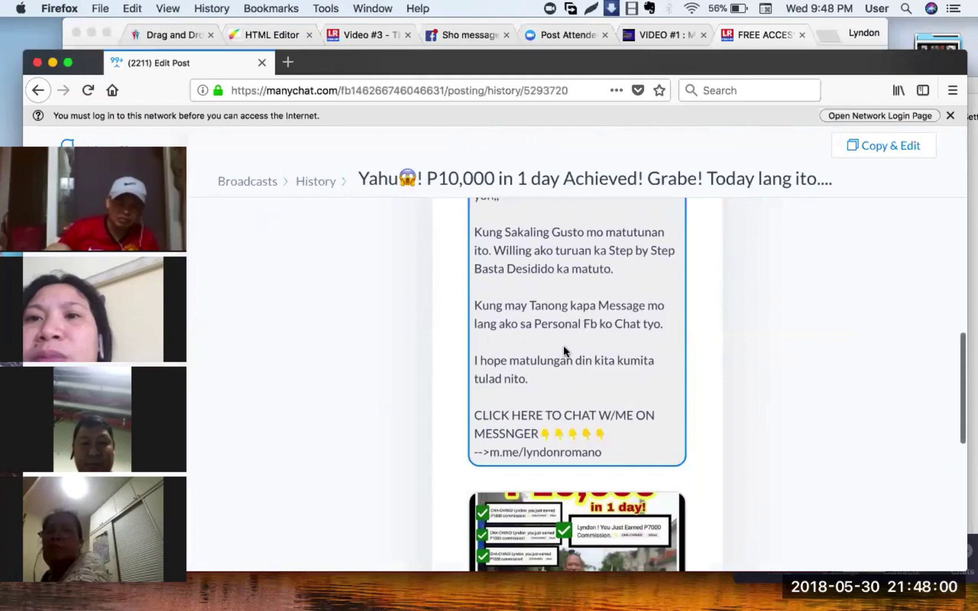
{"action": "scroll", "coordinate": [563, 345], "scroll_direction": "down", "scroll_amount": 1}
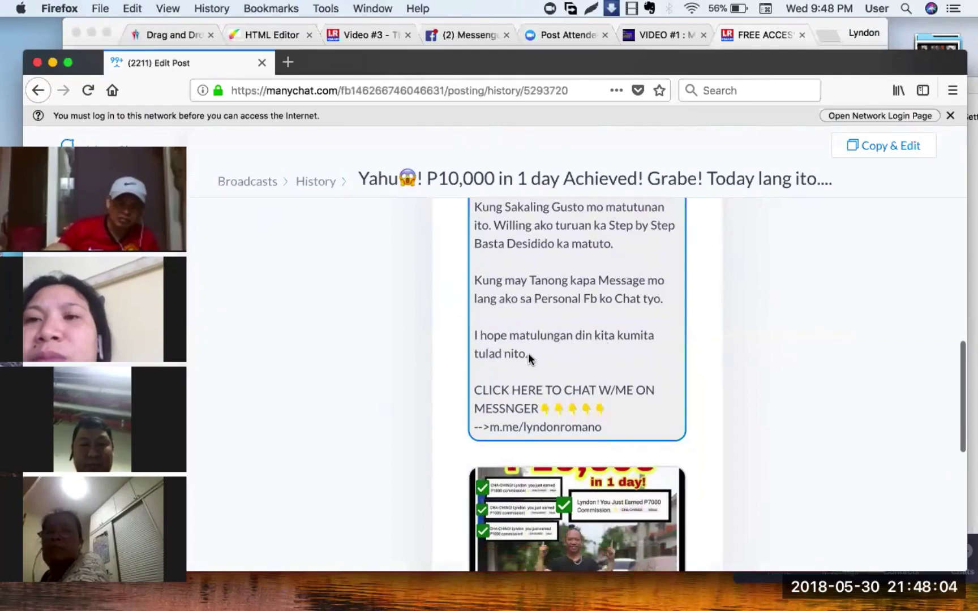
{"action": "scroll", "coordinate": [526, 356], "scroll_direction": "down", "scroll_amount": 1}
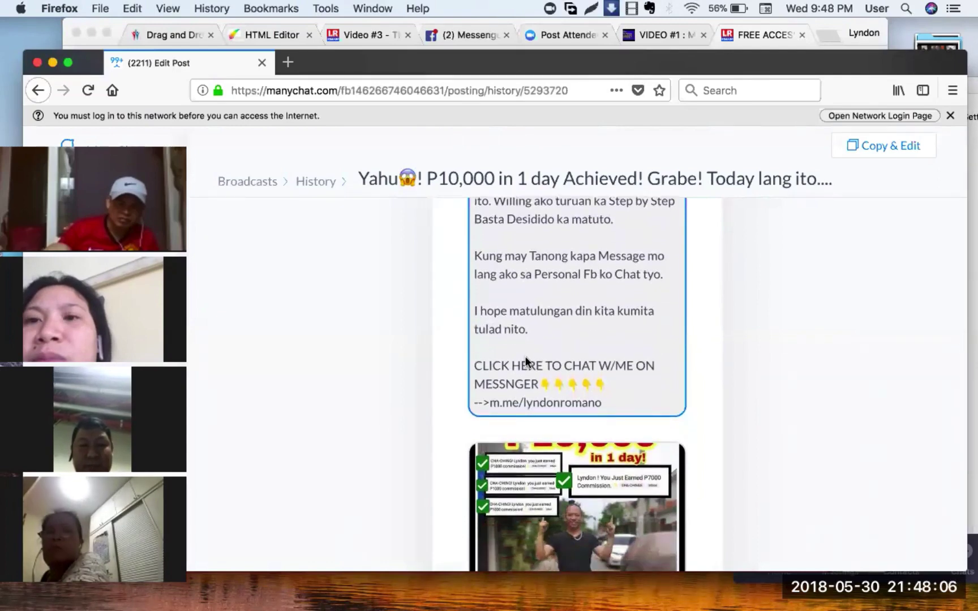
{"action": "scroll", "coordinate": [526, 356], "scroll_direction": "down", "scroll_amount": 1}
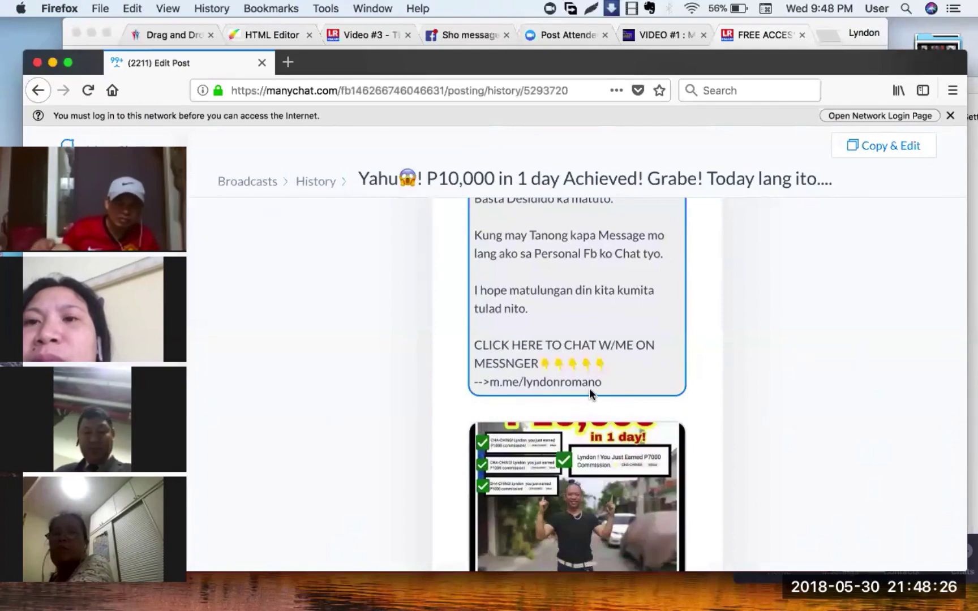
- Inspect the past broadcast's image and the link details of its chat and enrollment buttons, and close the button info
{"action": "scroll", "coordinate": [713, 395], "scroll_direction": "down", "scroll_amount": 5}
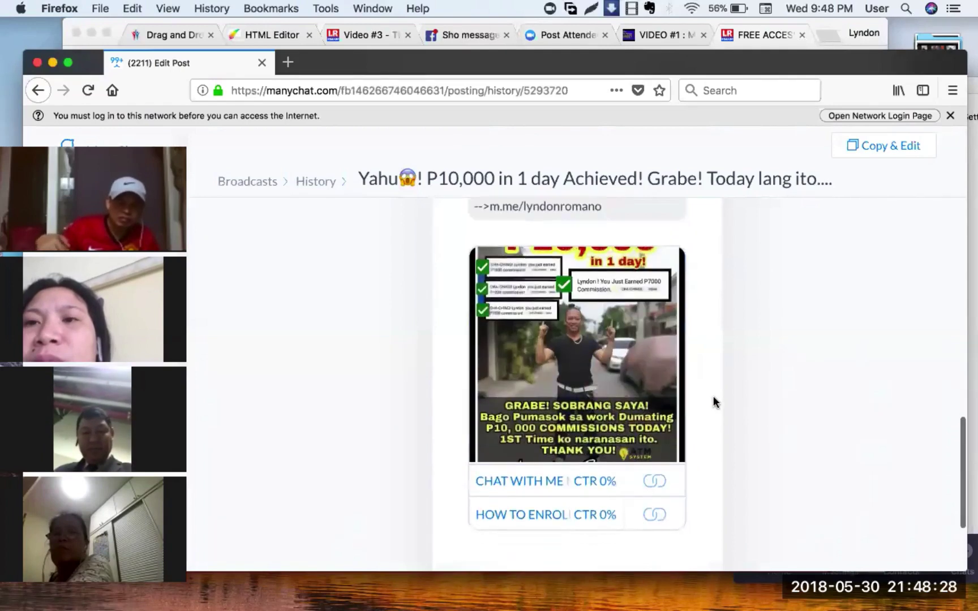
{"action": "scroll", "coordinate": [503, 408], "scroll_direction": "down", "scroll_amount": 1}
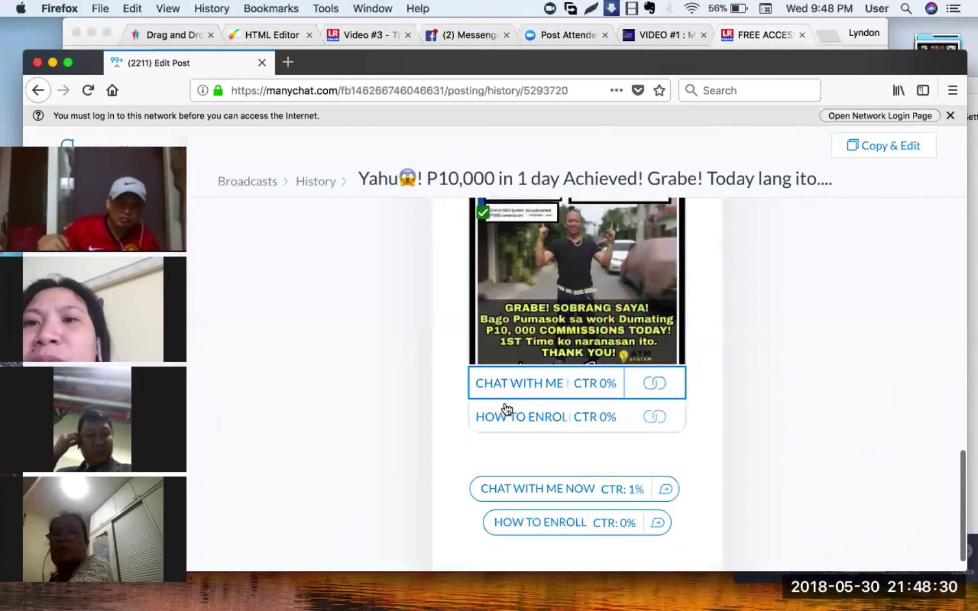
{"action": "left_click", "coordinate": [562, 393]}
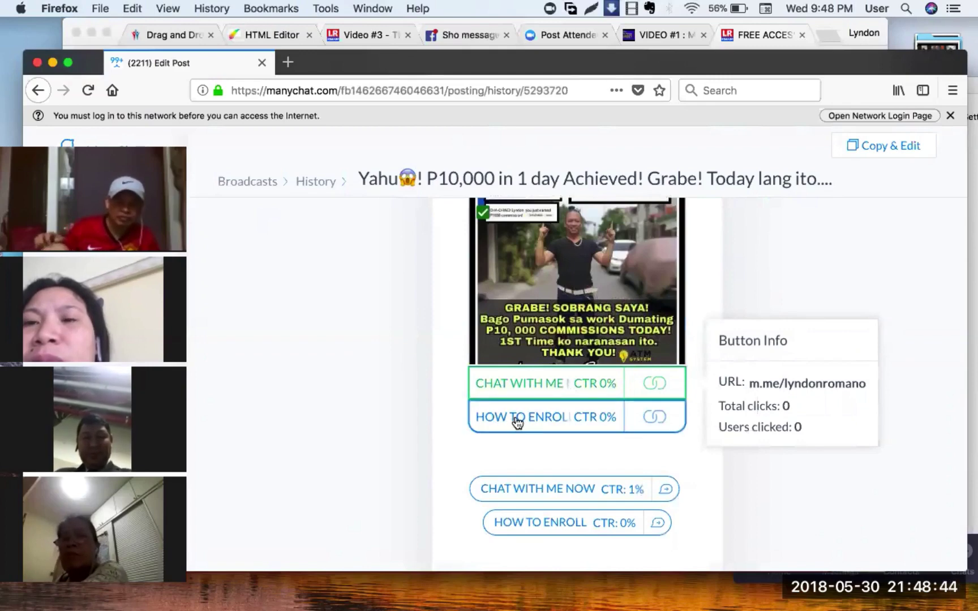
{"action": "left_click", "coordinate": [529, 422]}
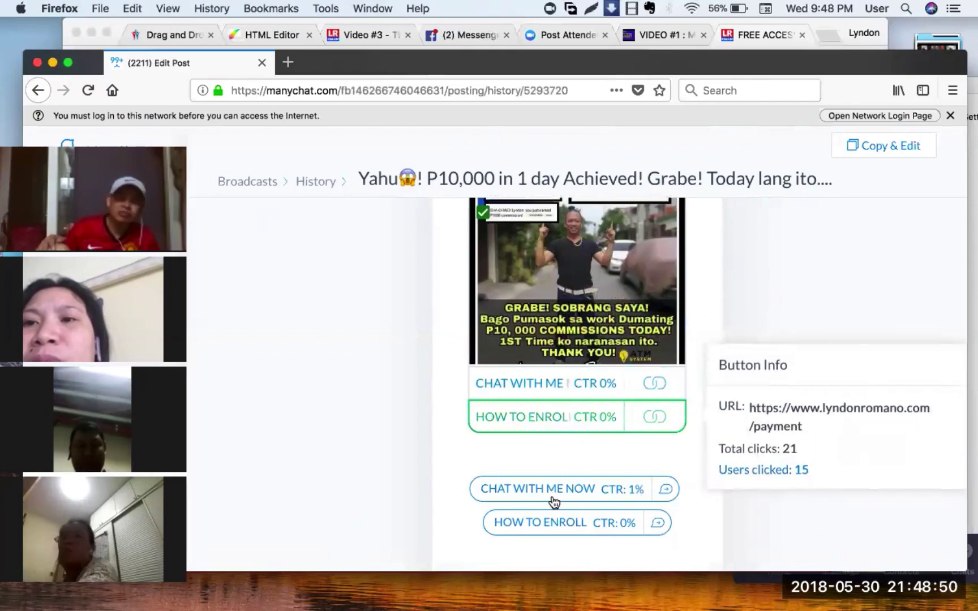
{"action": "scroll", "coordinate": [554, 503], "scroll_direction": "down", "scroll_amount": 1}
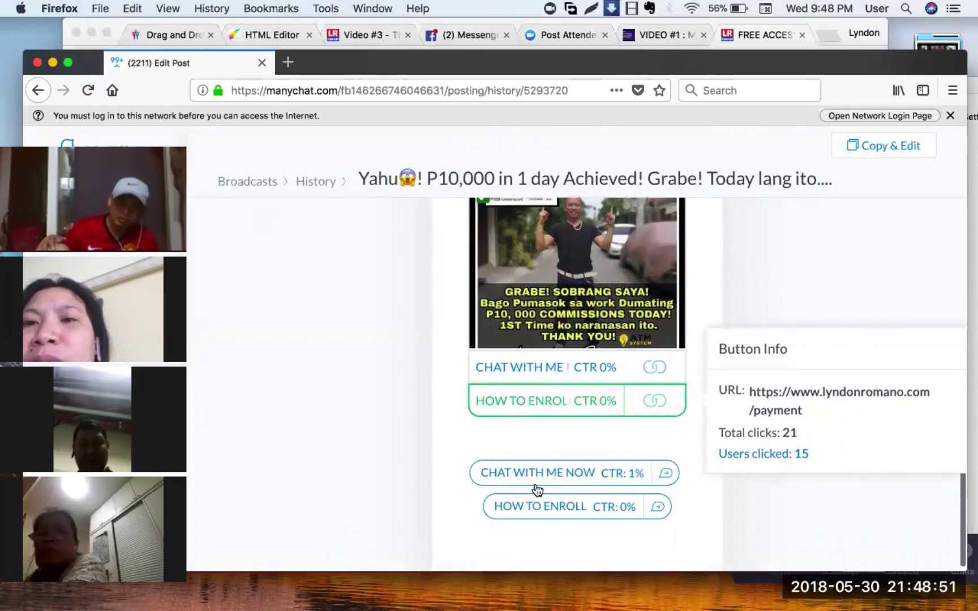
{"action": "left_click", "coordinate": [435, 369]}
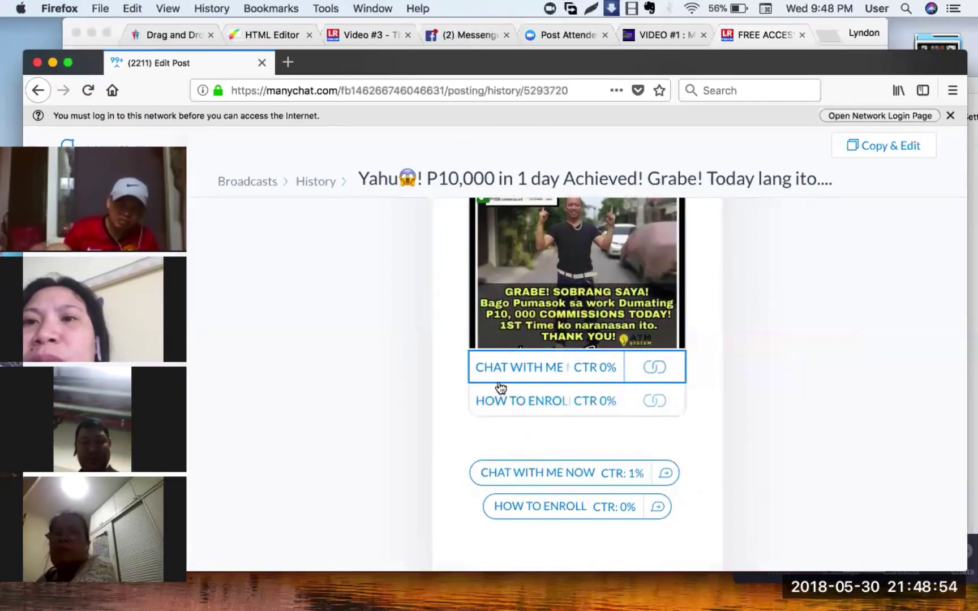